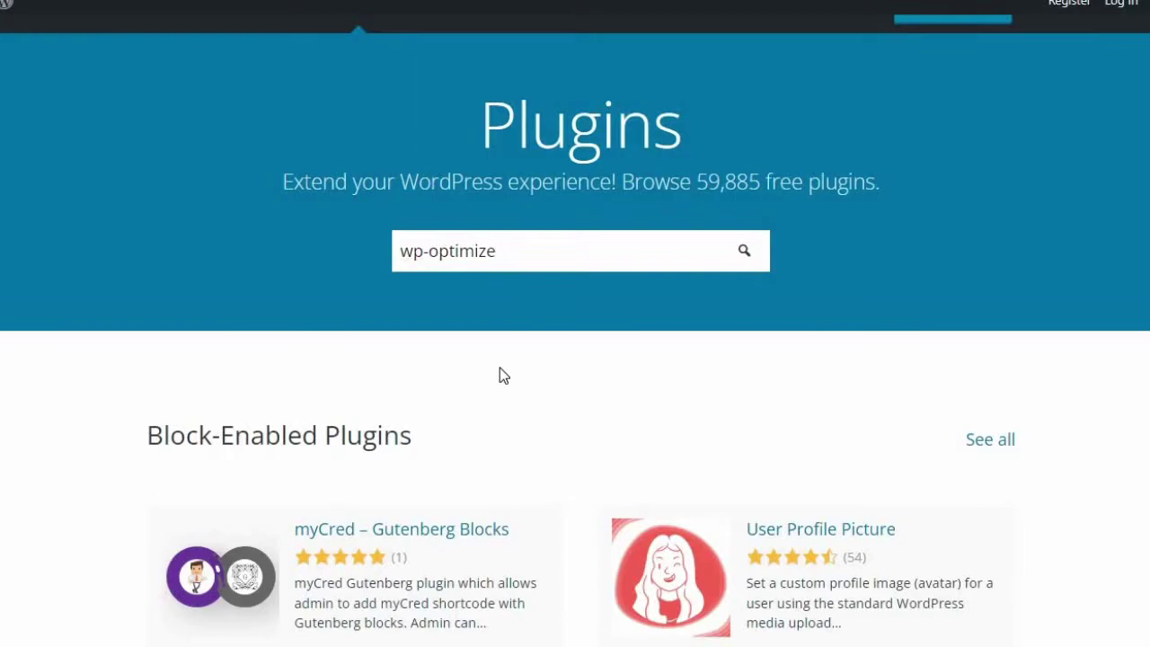
- Review the WP-Optimize plugin page, noting its 1+ million active installations
click(326, 334)
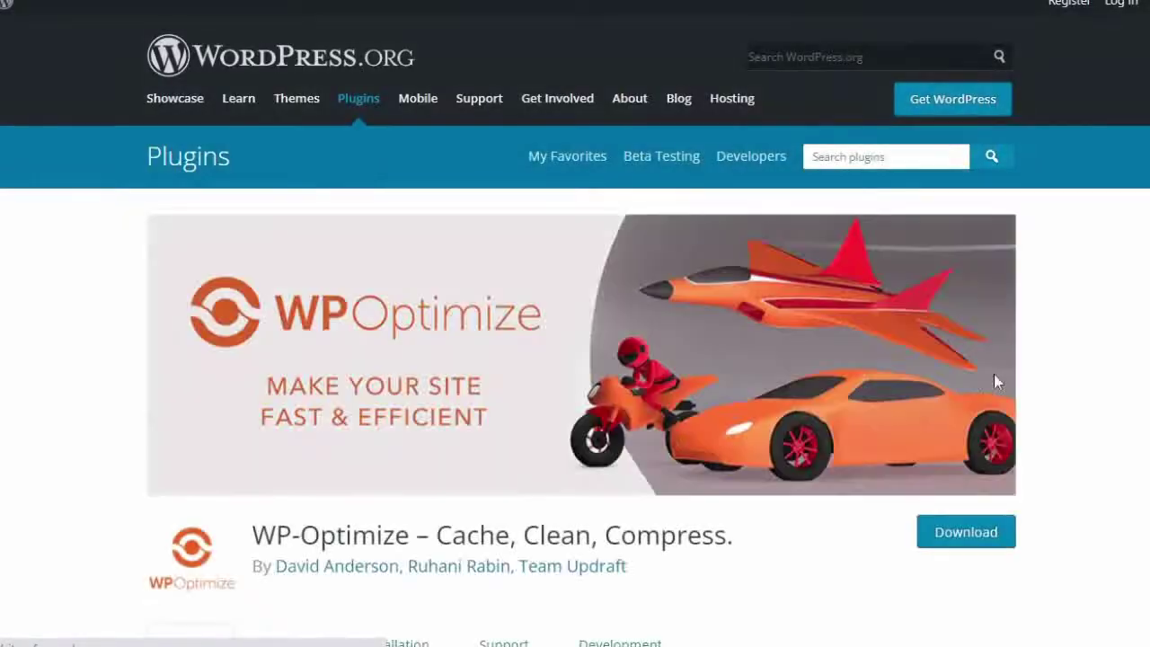
scroll(1053, 419, down, 4)
scroll(1051, 427, down, 1)
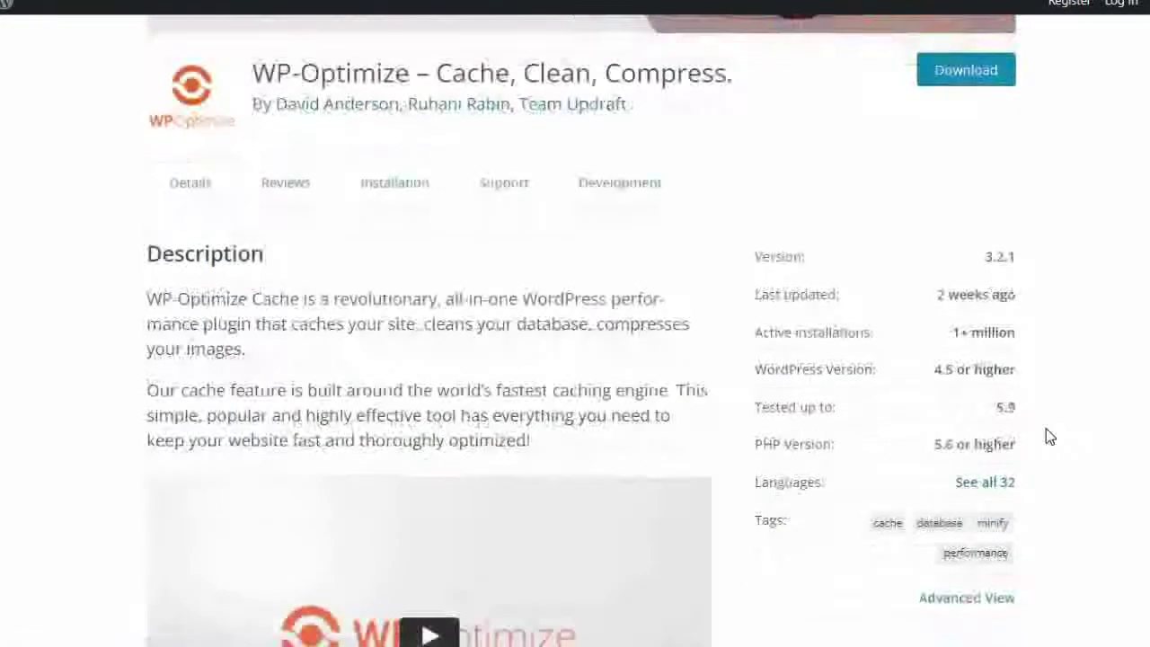
double_click(993, 331)
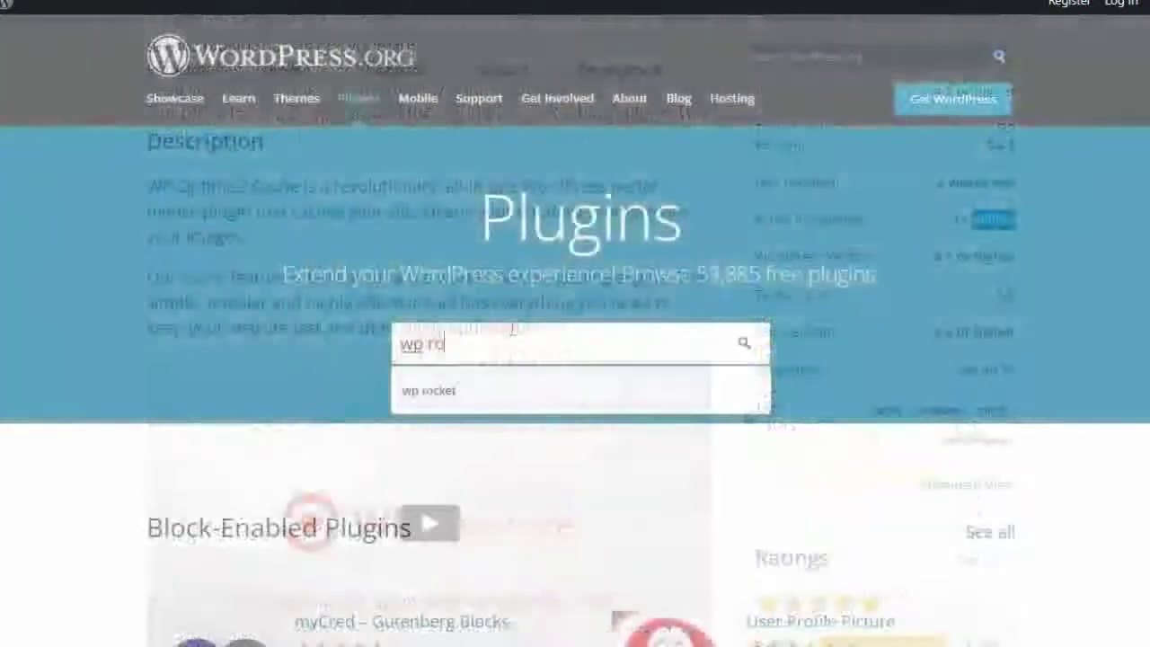
- Search the plugin directory for 'wp rocket' and browse the results
text(cket)
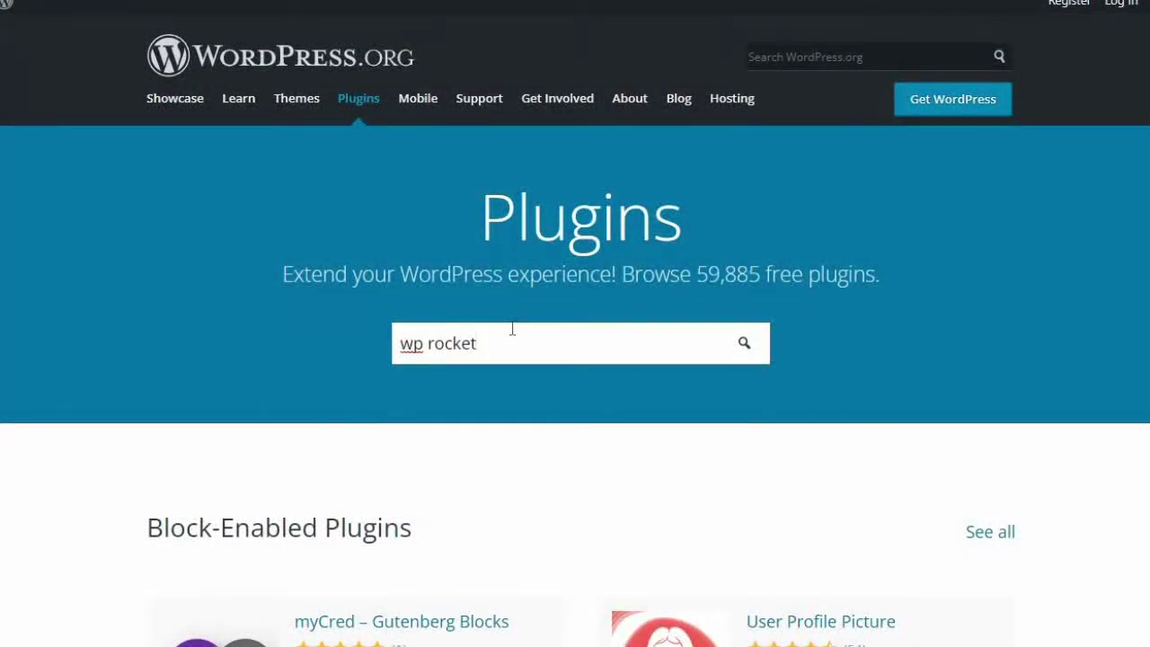
key(Return)
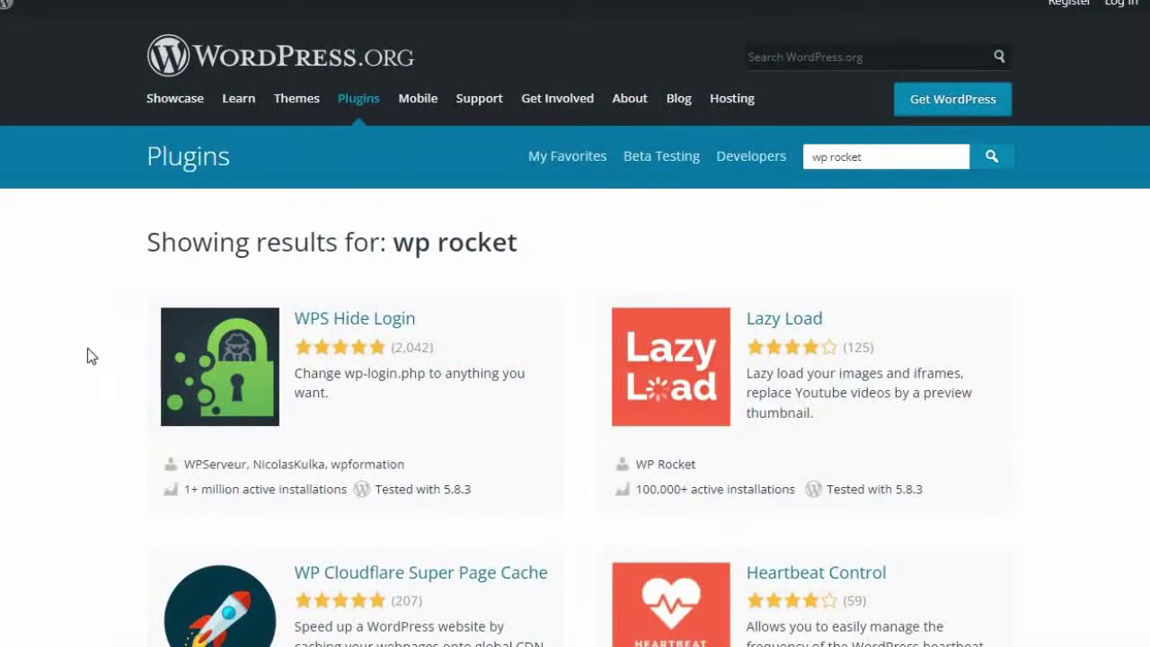
scroll(89, 364, down, 1)
scroll(88, 365, down, 1)
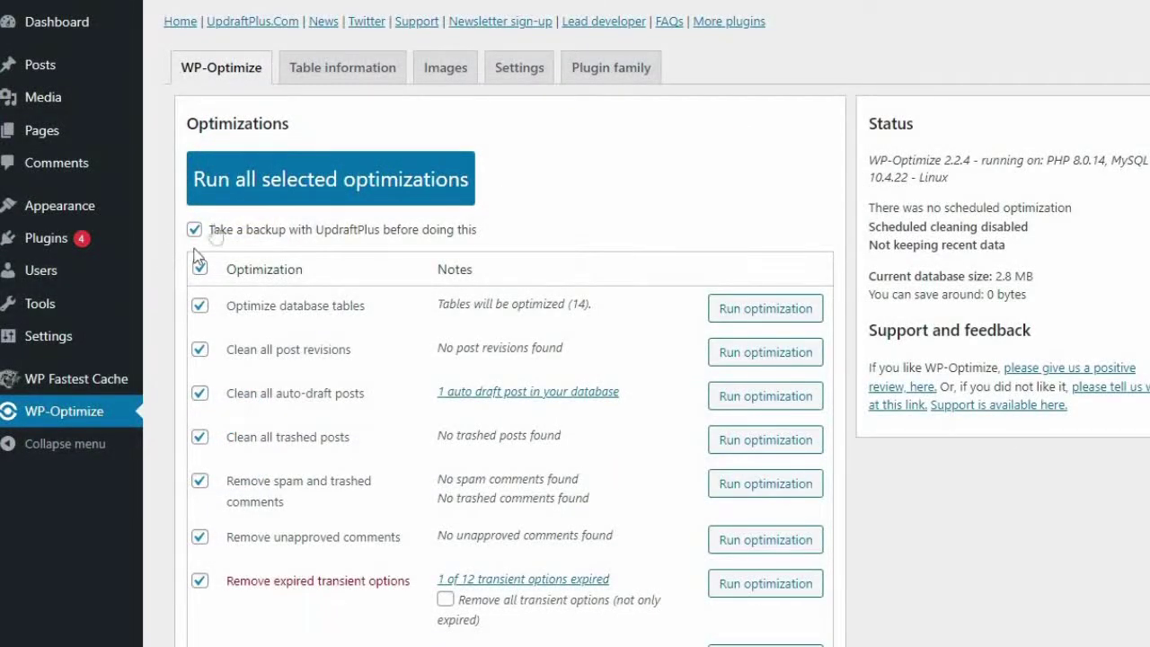
- Browse Table information and Images, then tick Keep last 2 weeks data and Enable admin bar link
click(319, 72)
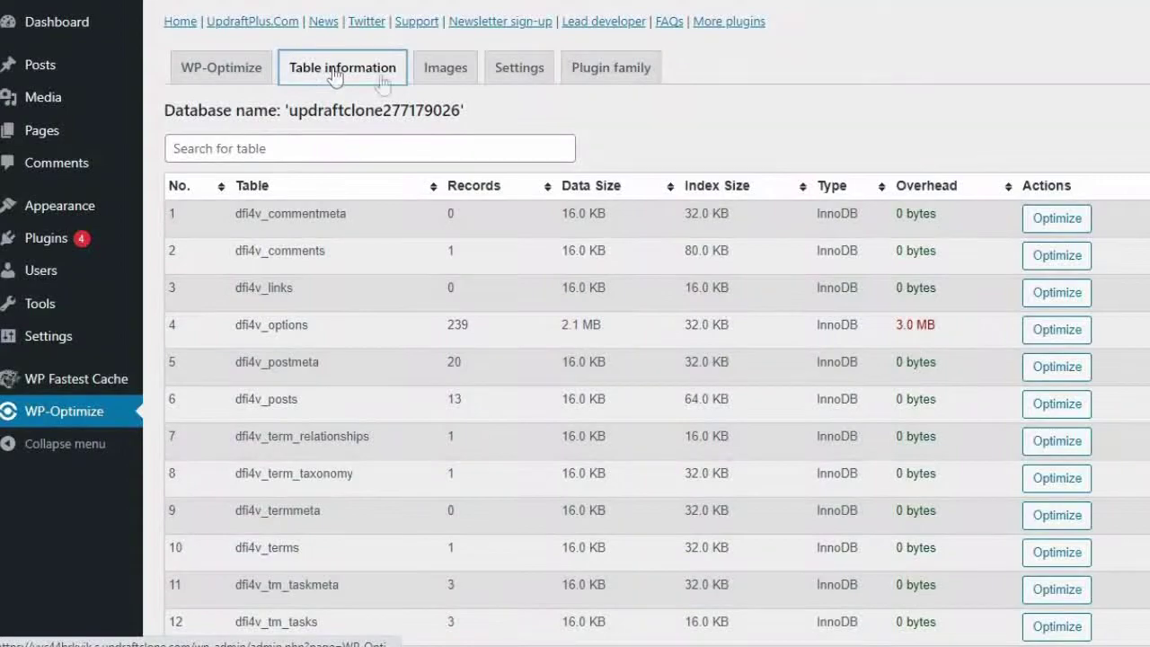
click(447, 72)
click(526, 82)
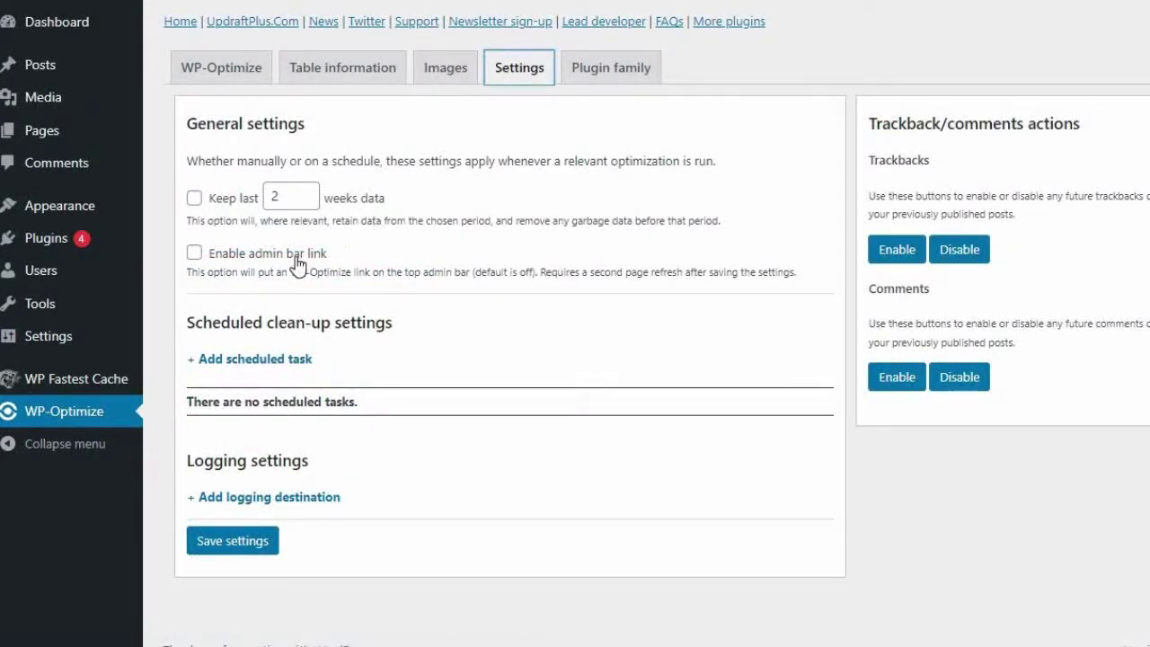
click(194, 198)
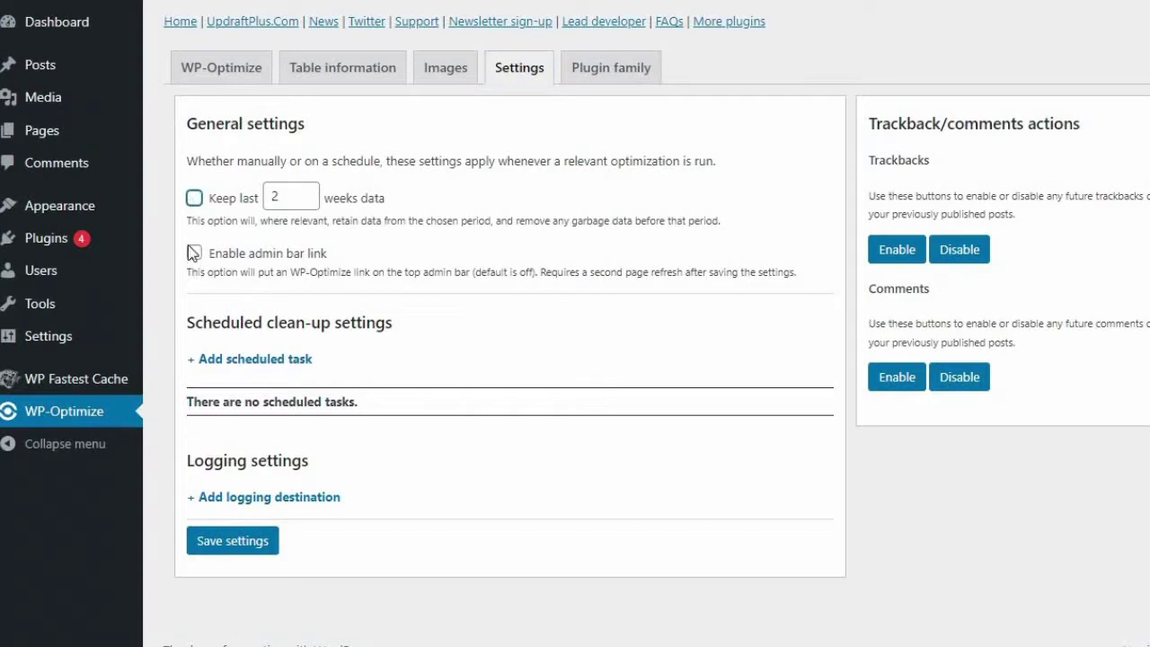
click(194, 254)
- View the Plugin family tab, then go back through Settings and Table information to Optimizations
click(586, 76)
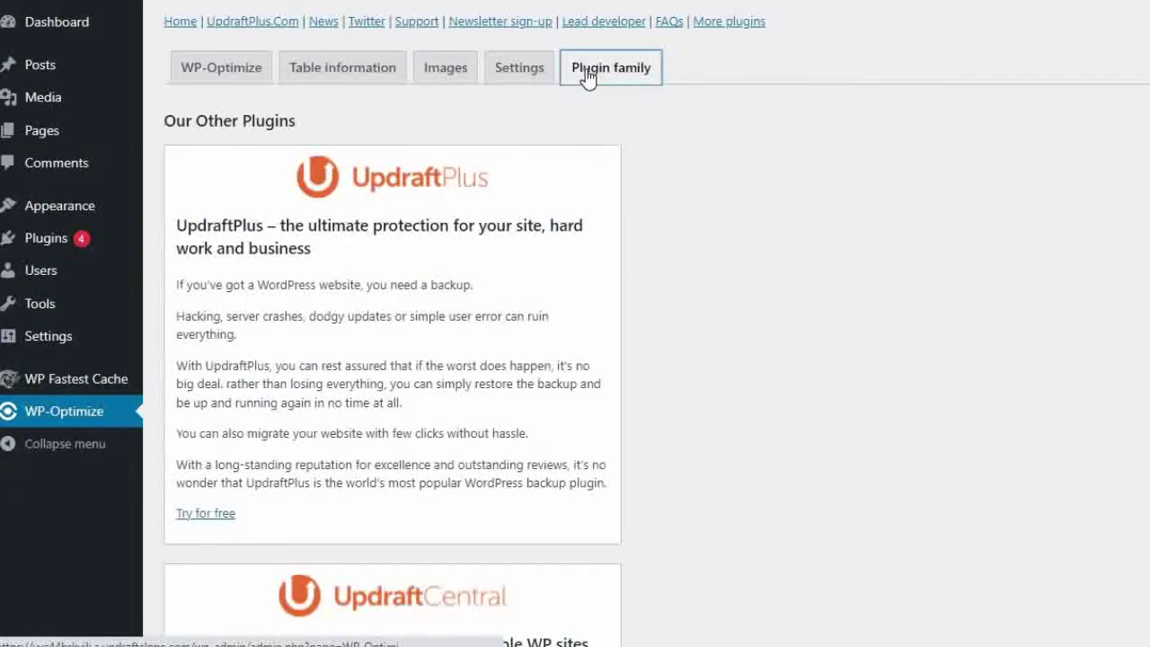
click(518, 86)
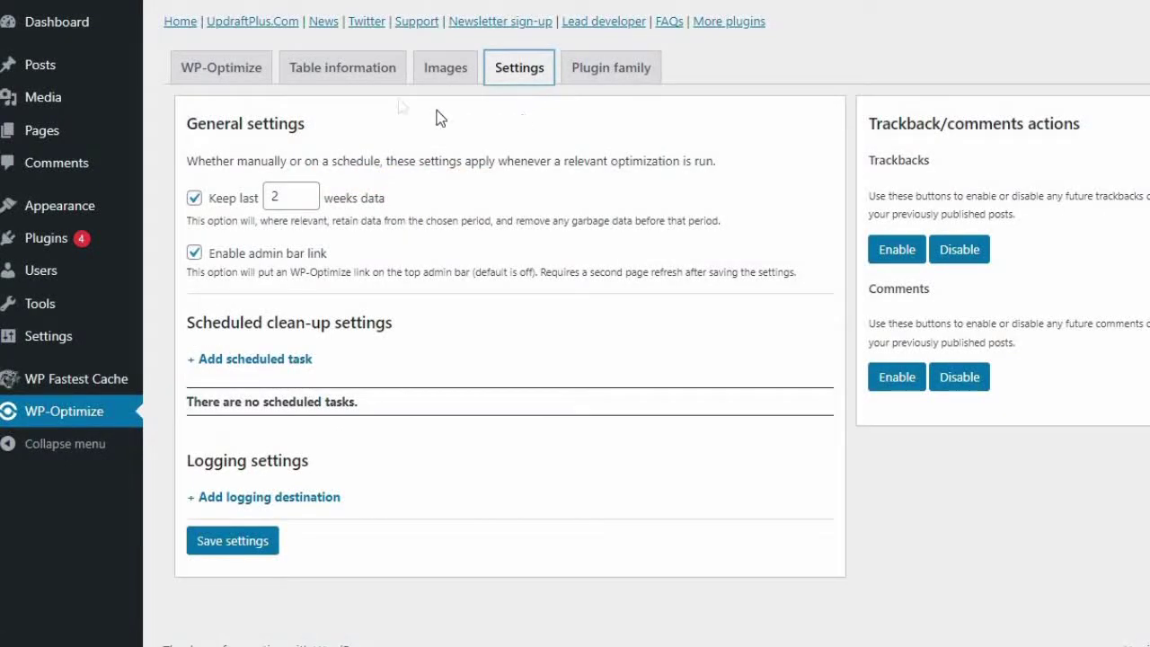
click(302, 71)
click(232, 72)
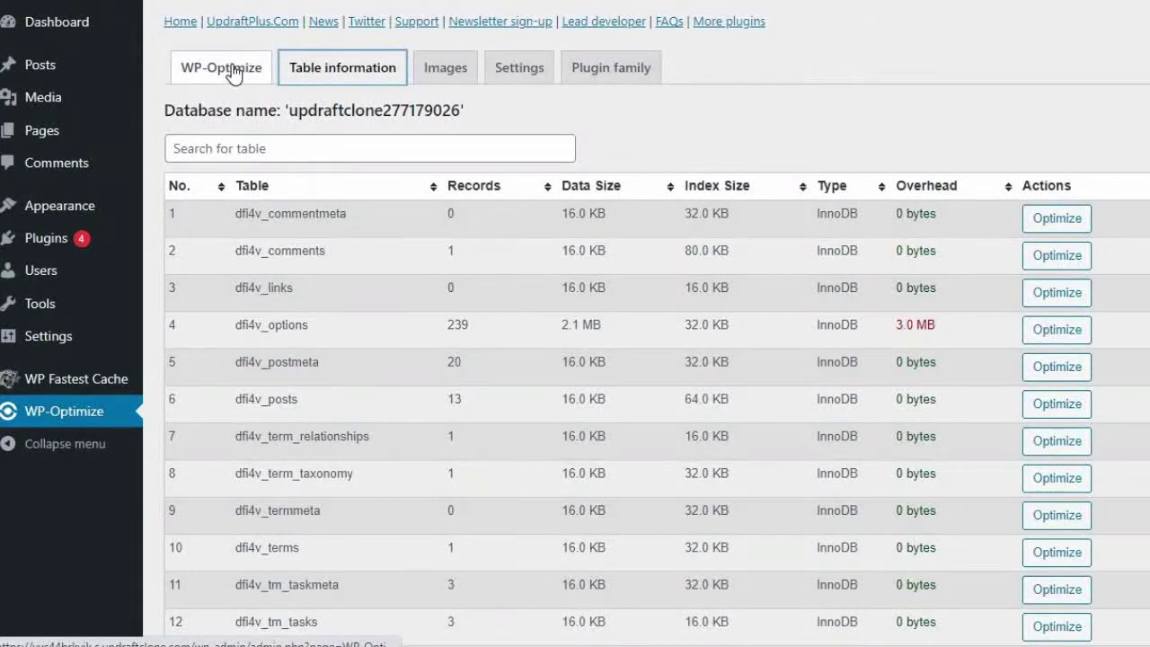
mouse_move(144, 256)
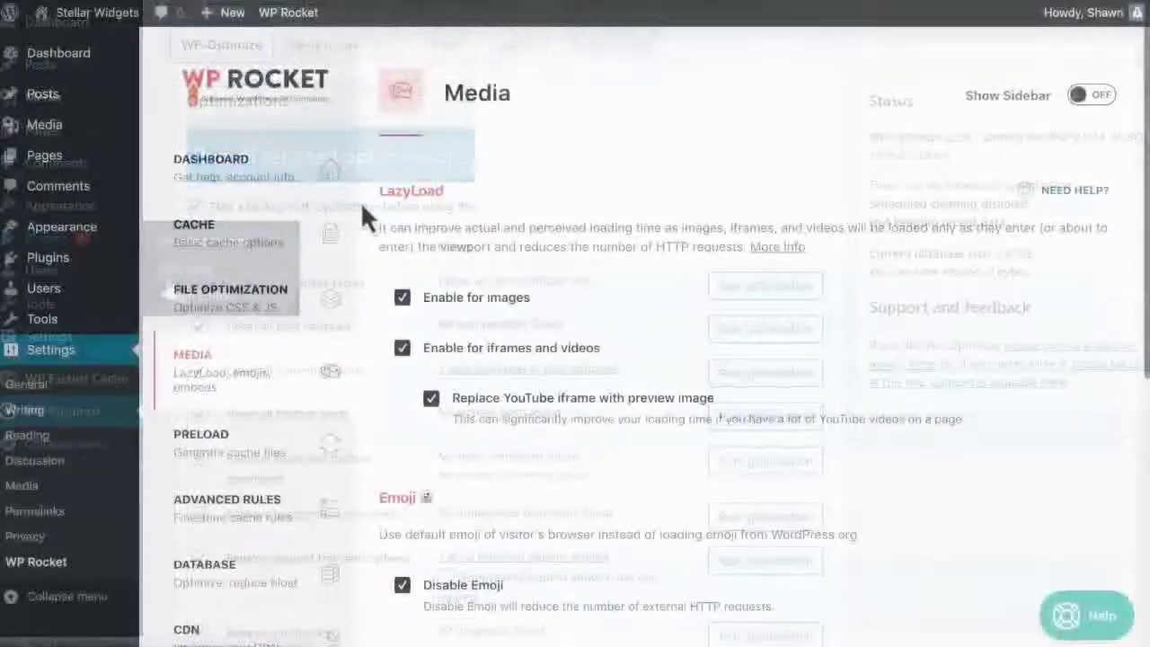
- Disable WP Rocket LazyLoad for iframes/videos and for images, then view File Optimization
click(404, 349)
click(403, 299)
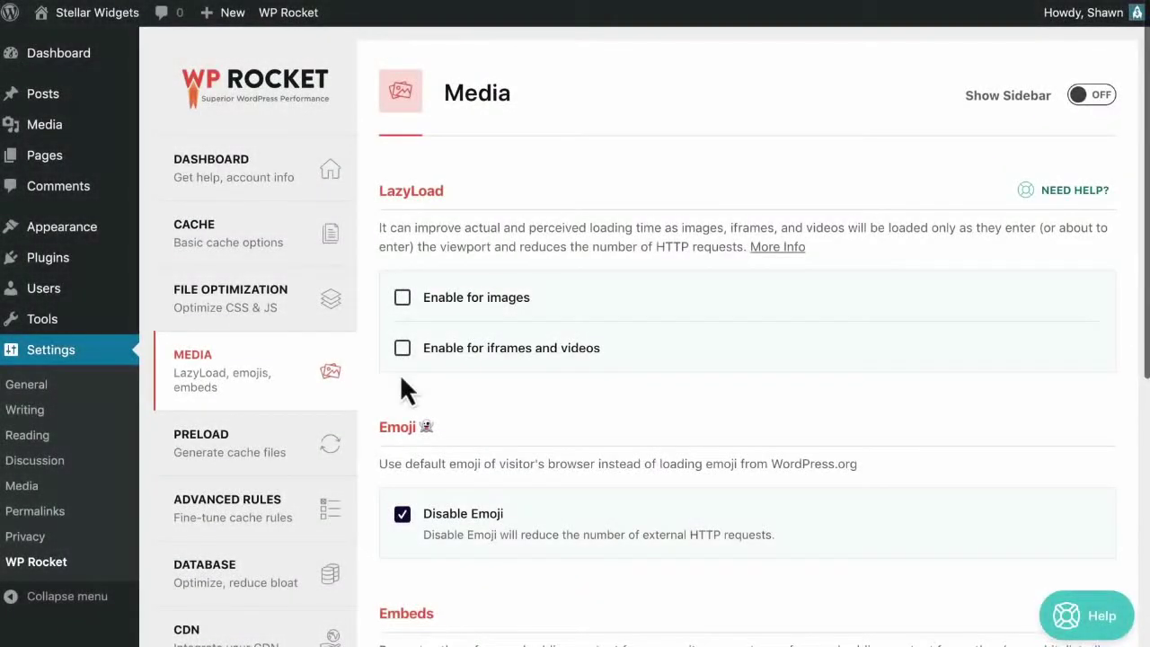
click(295, 306)
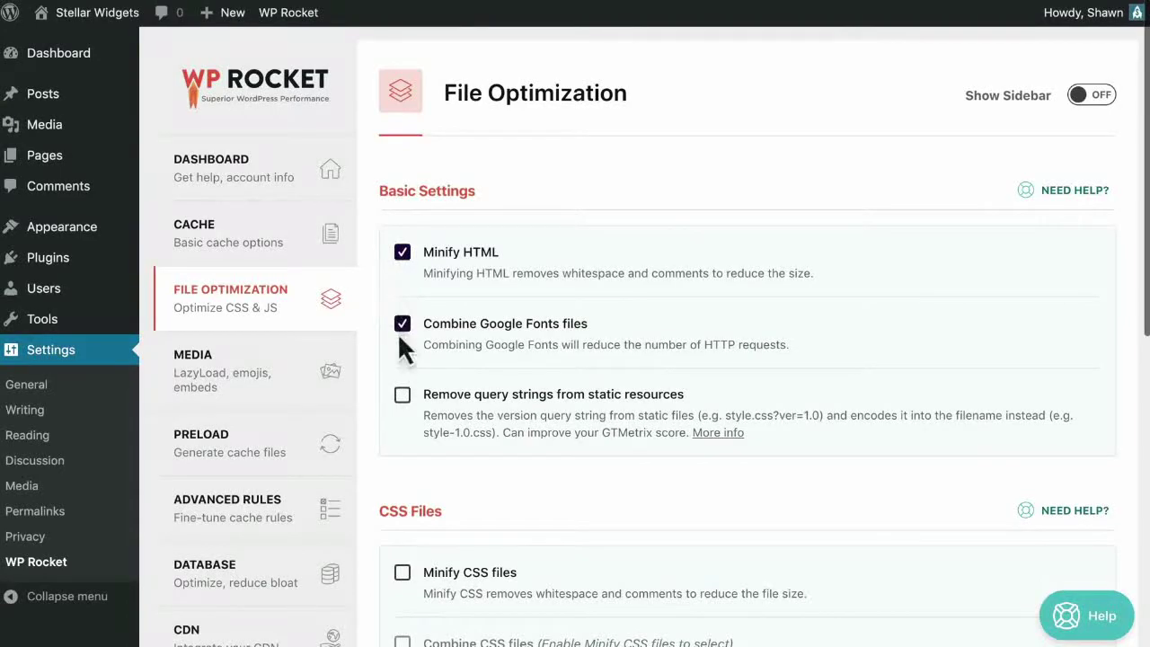
- Revisit WP-Optimize Settings and Table information, then scroll the Optimizations clean-up list
click(517, 81)
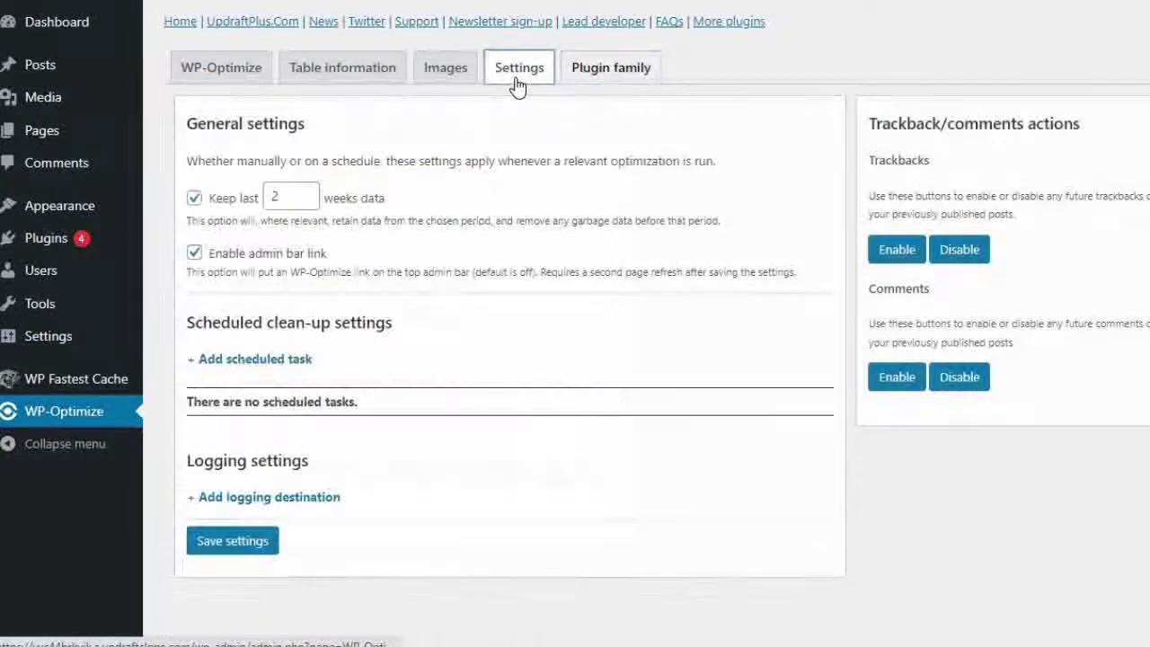
click(310, 74)
click(220, 71)
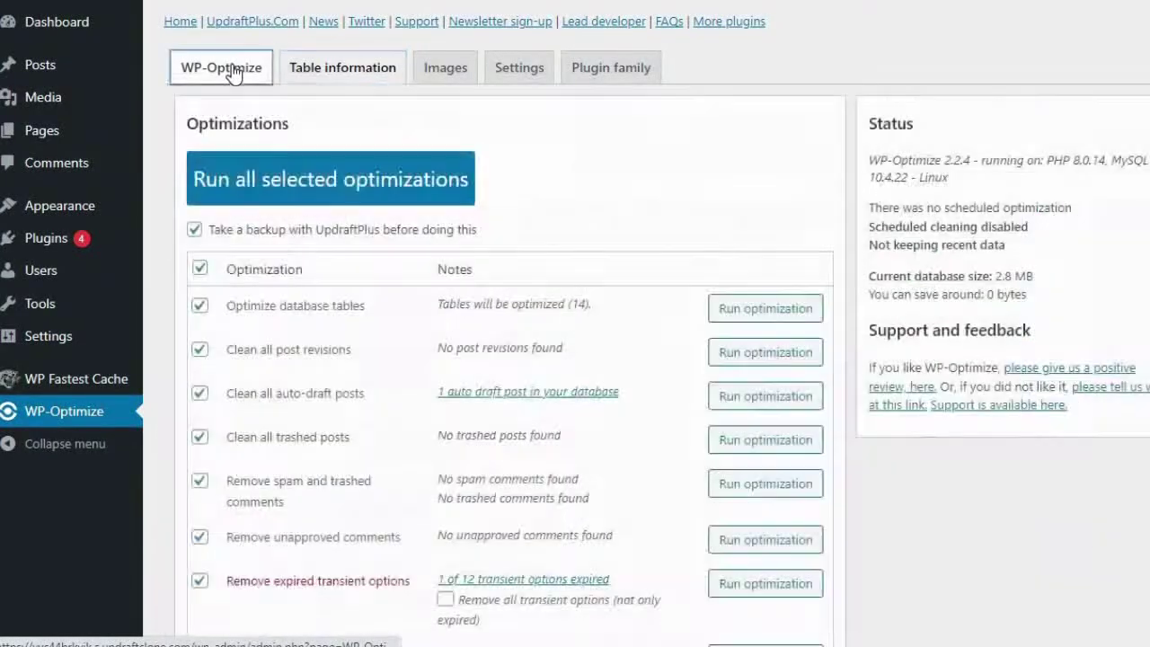
mouse_move(134, 243)
scroll(212, 310, down, 2)
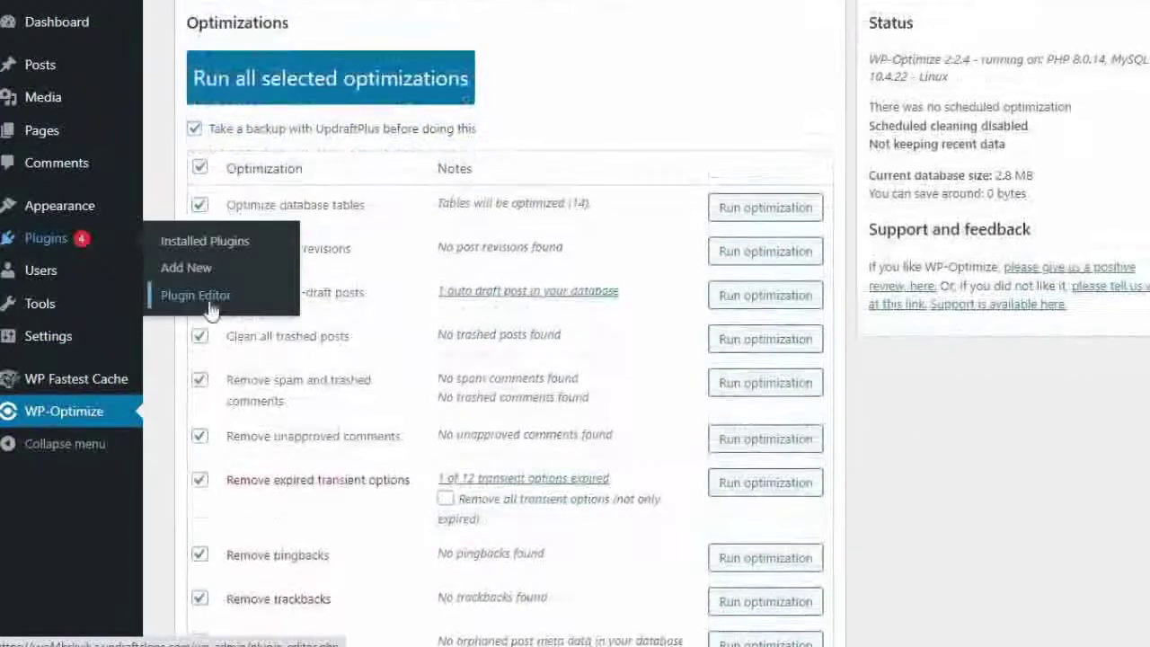
scroll(212, 310, down, 5)
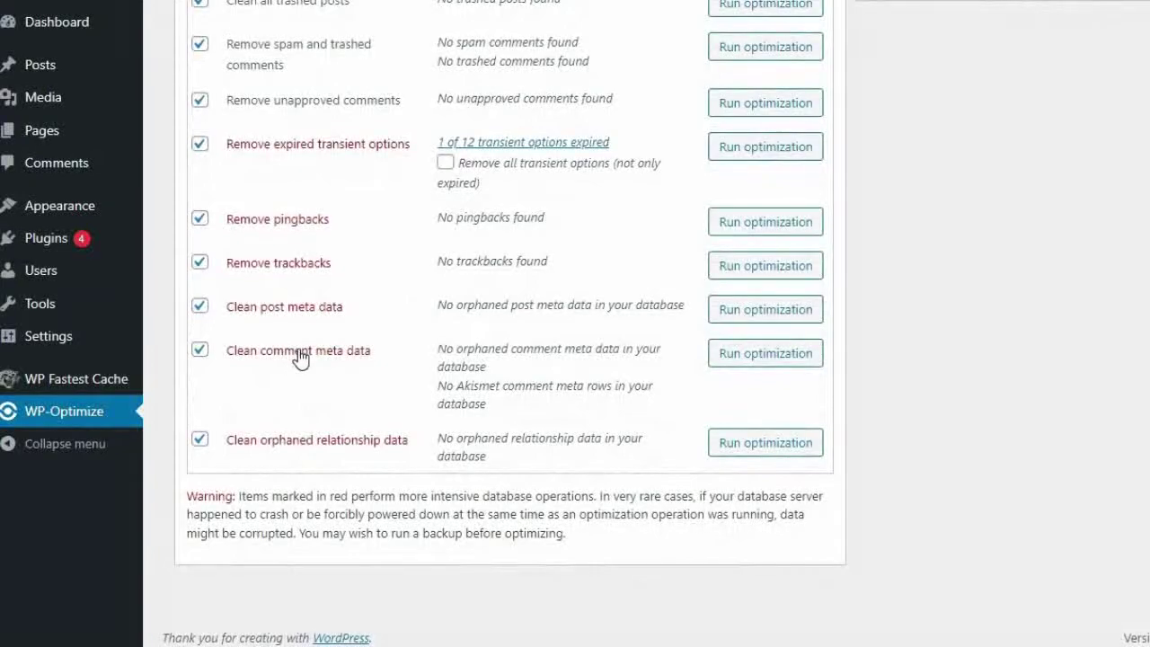
scroll(299, 356, up, 5)
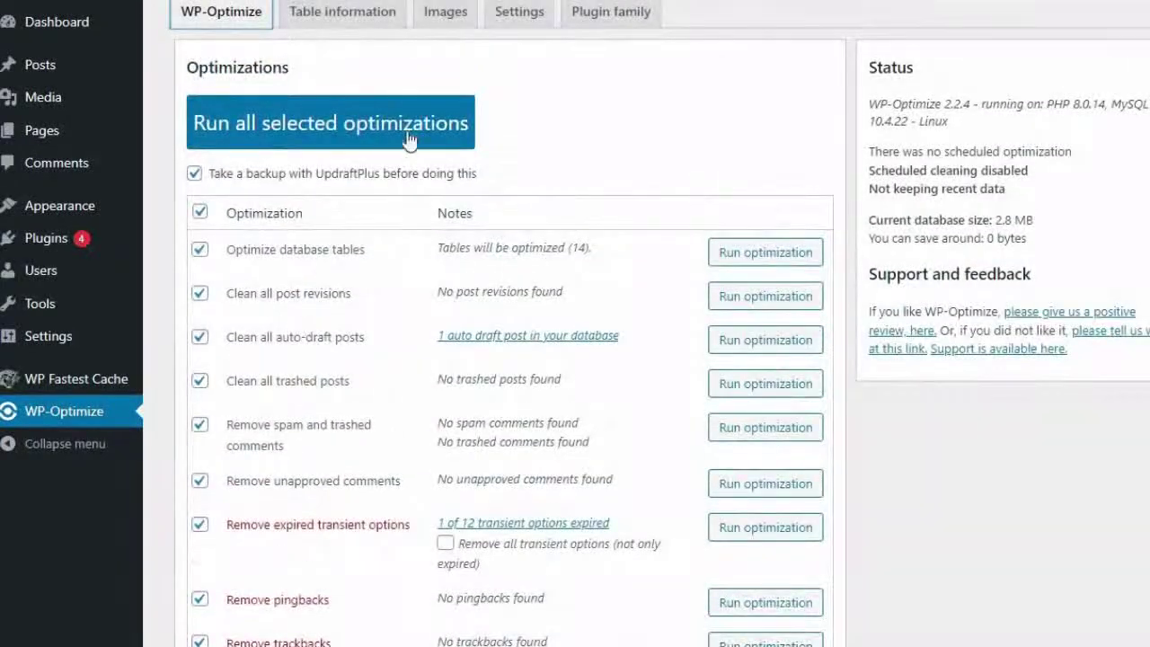
click(447, 18)
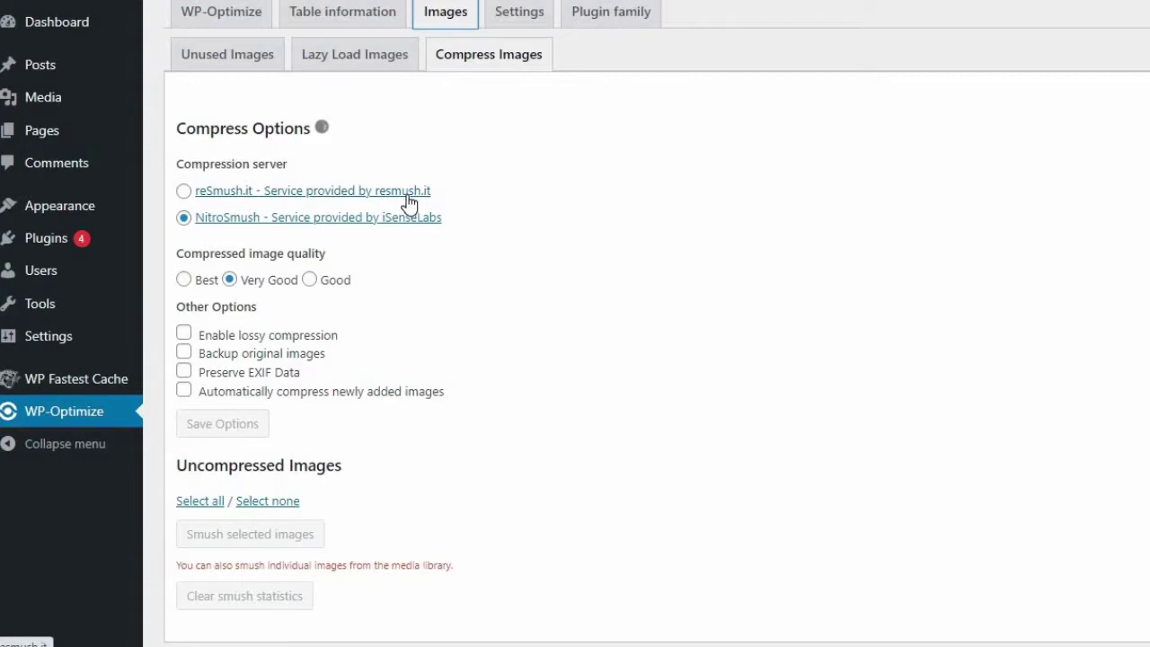
- Set image quality to Good; enable lossy compression, original backups, EXIF preservation and auto-compress
click(309, 283)
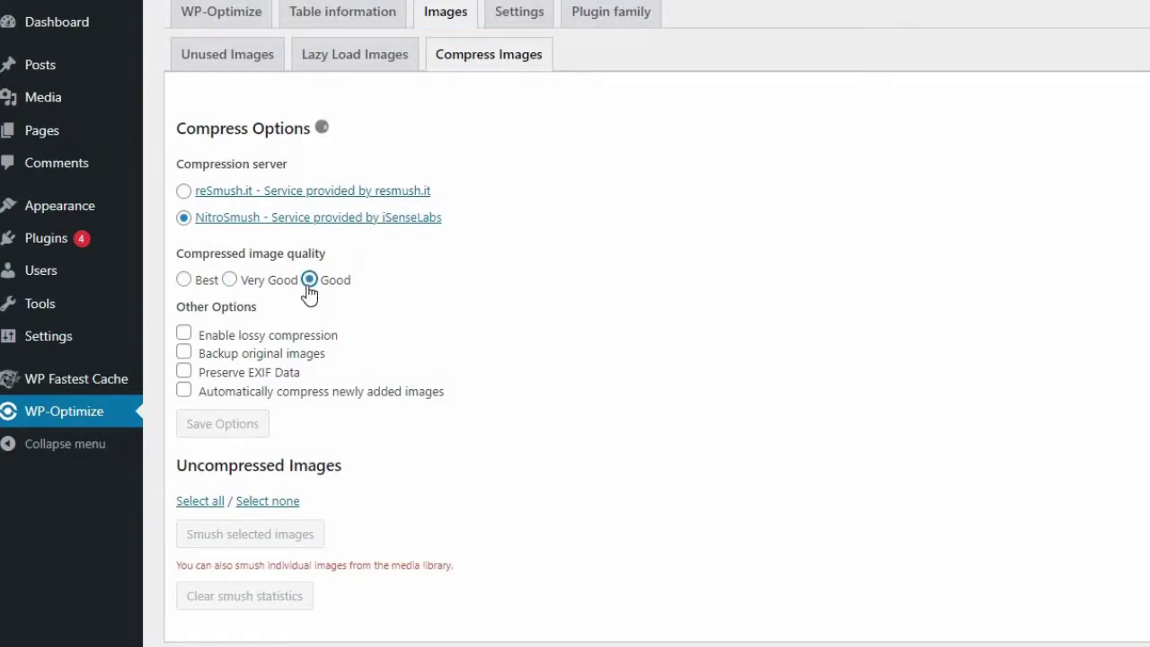
scroll(297, 295, down, 1)
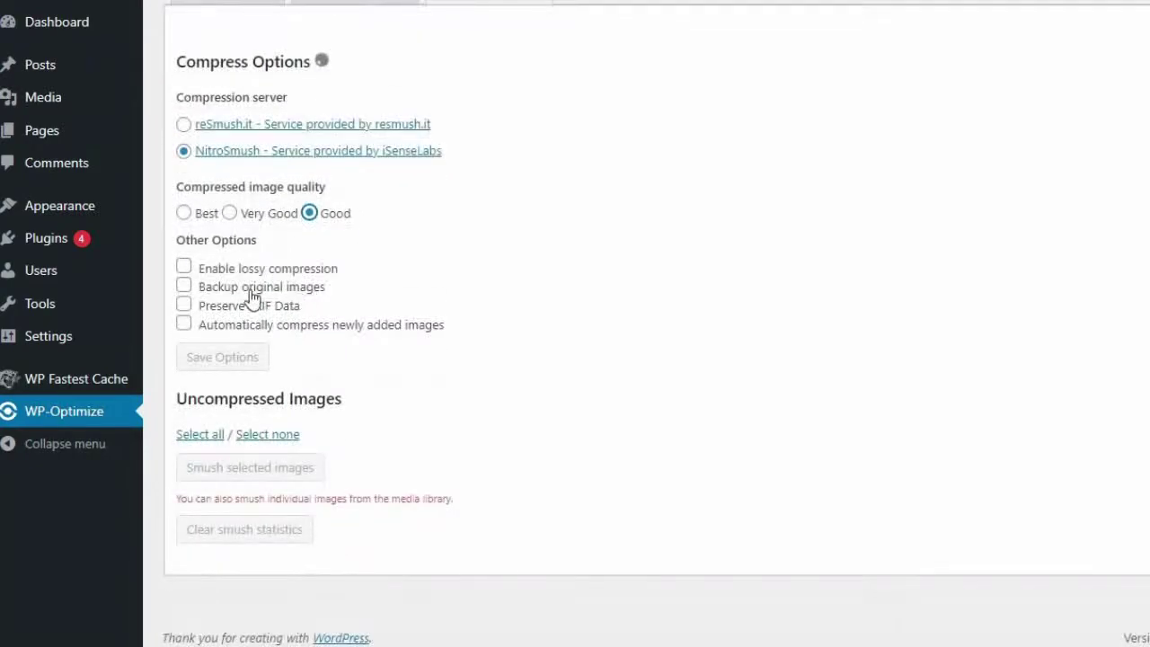
click(185, 267)
click(185, 287)
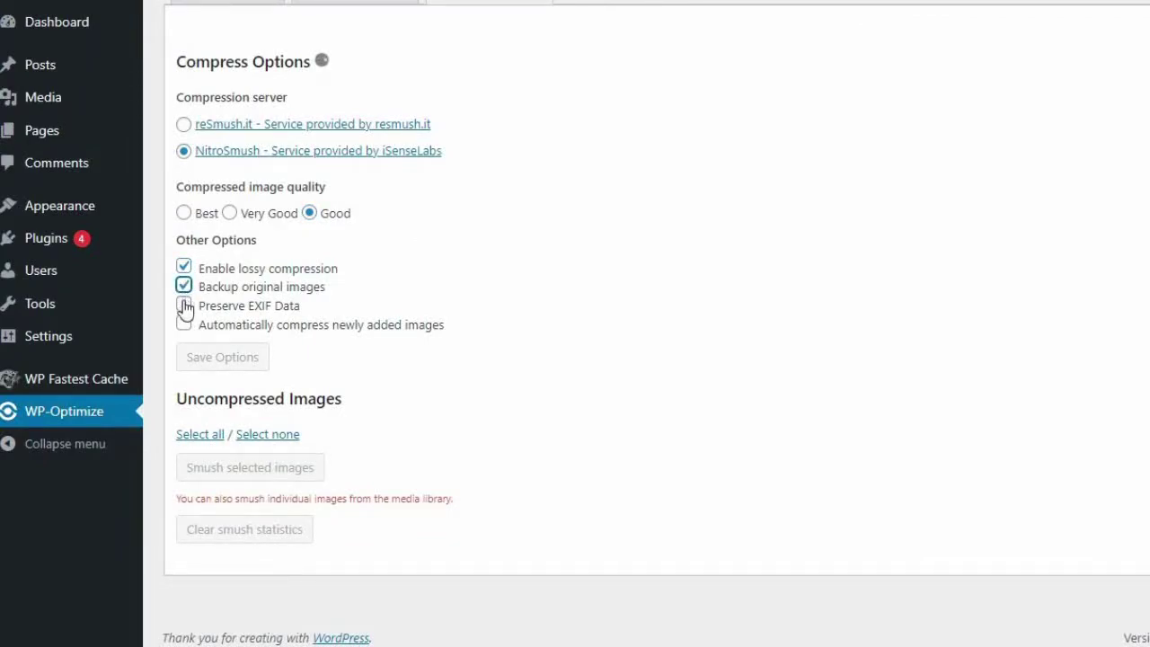
click(184, 306)
click(184, 325)
scroll(507, 321, up, 2)
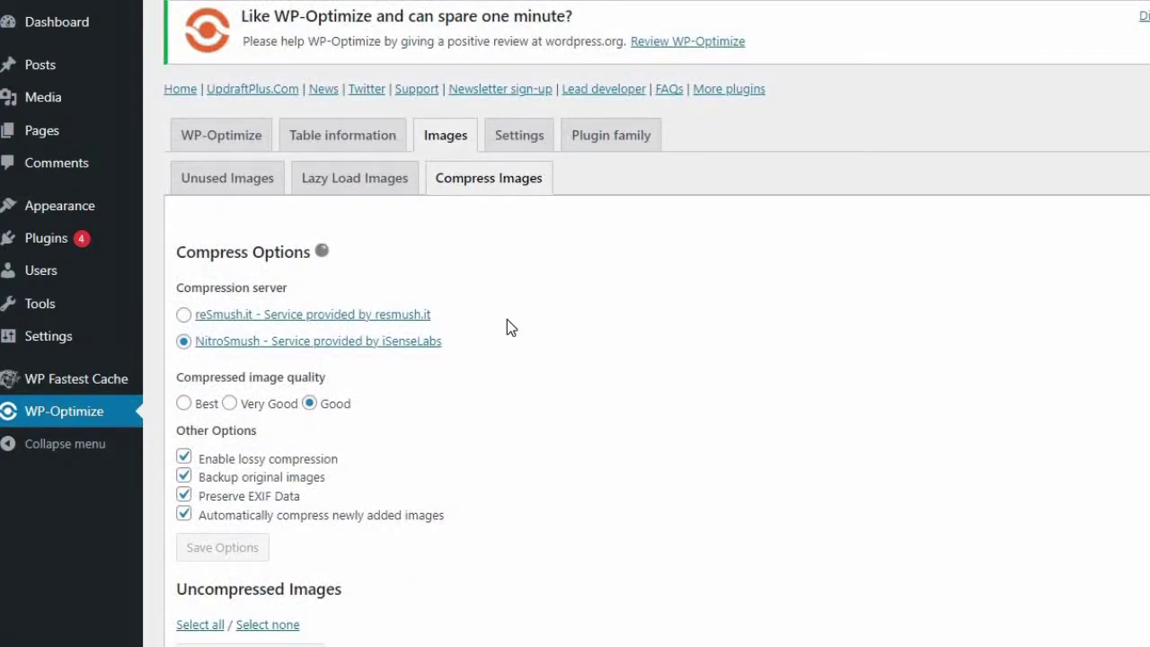
scroll(507, 320, down, 1)
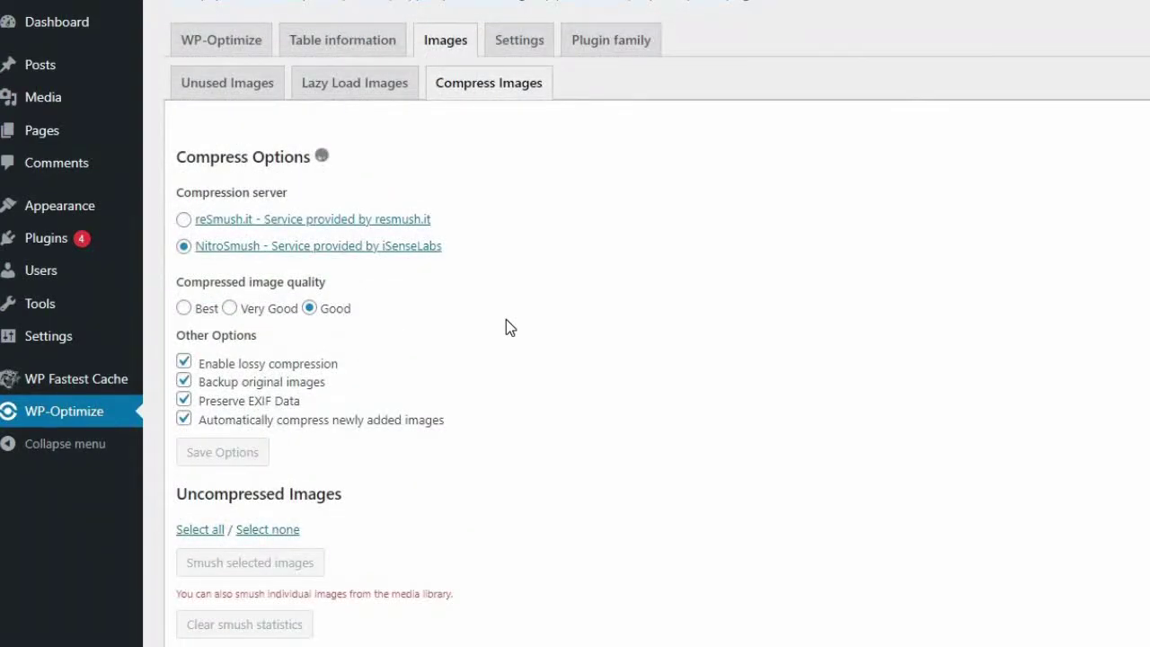
- Enable and save Lazy Loading for images, then open the Unused Images page
click(372, 93)
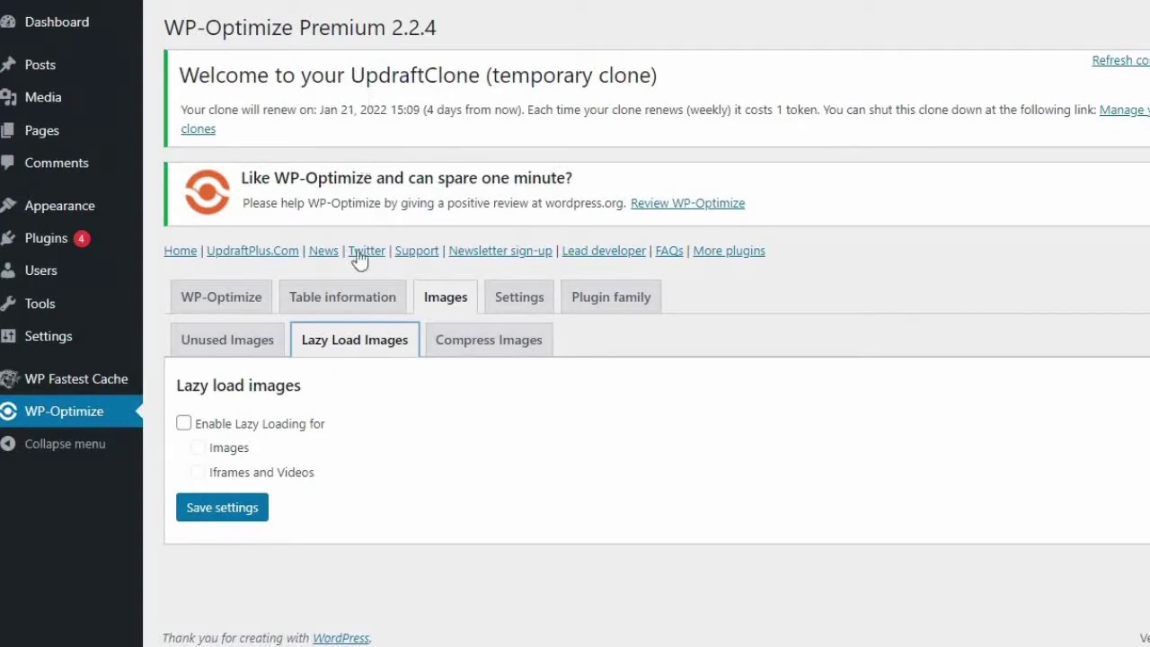
click(186, 424)
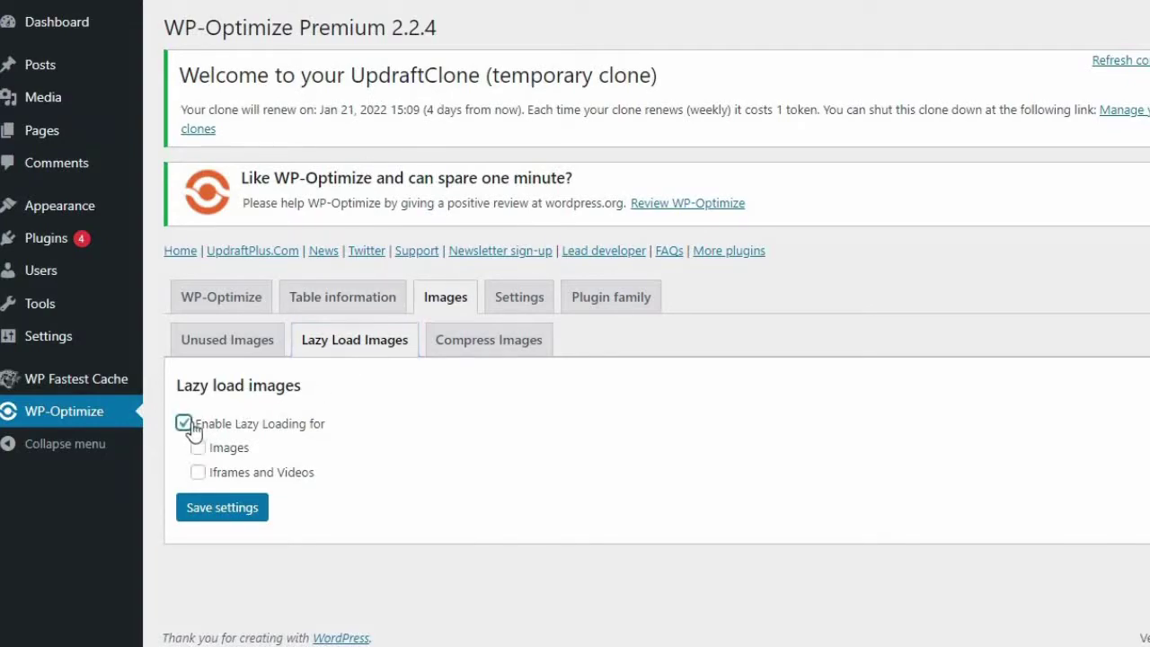
click(231, 509)
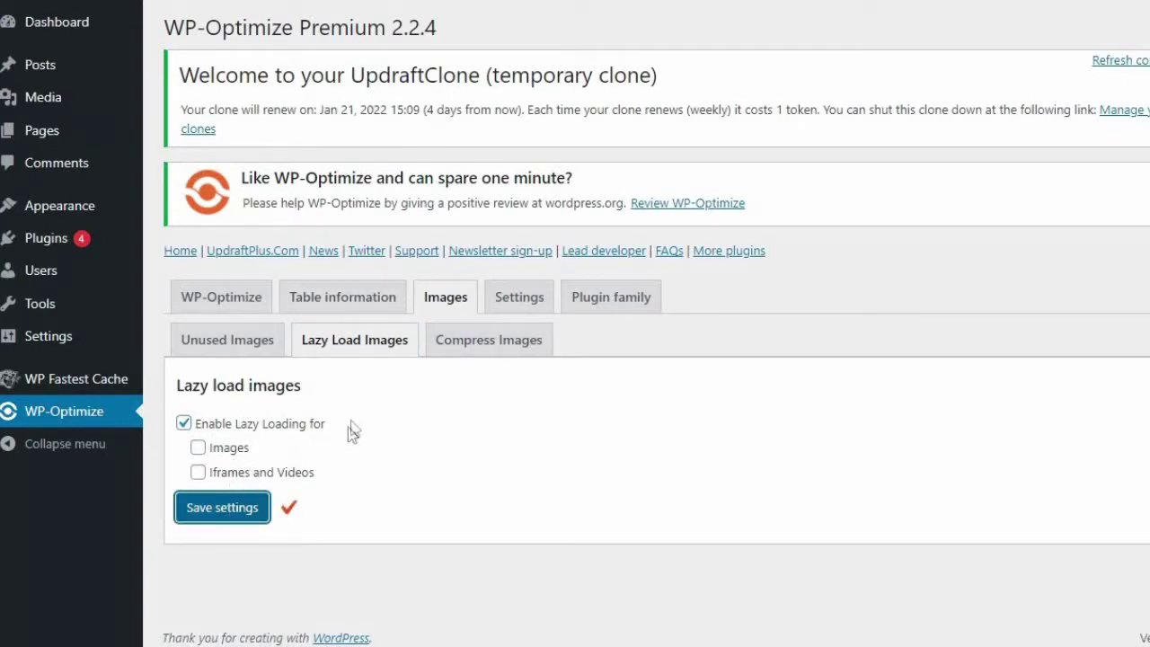
click(202, 349)
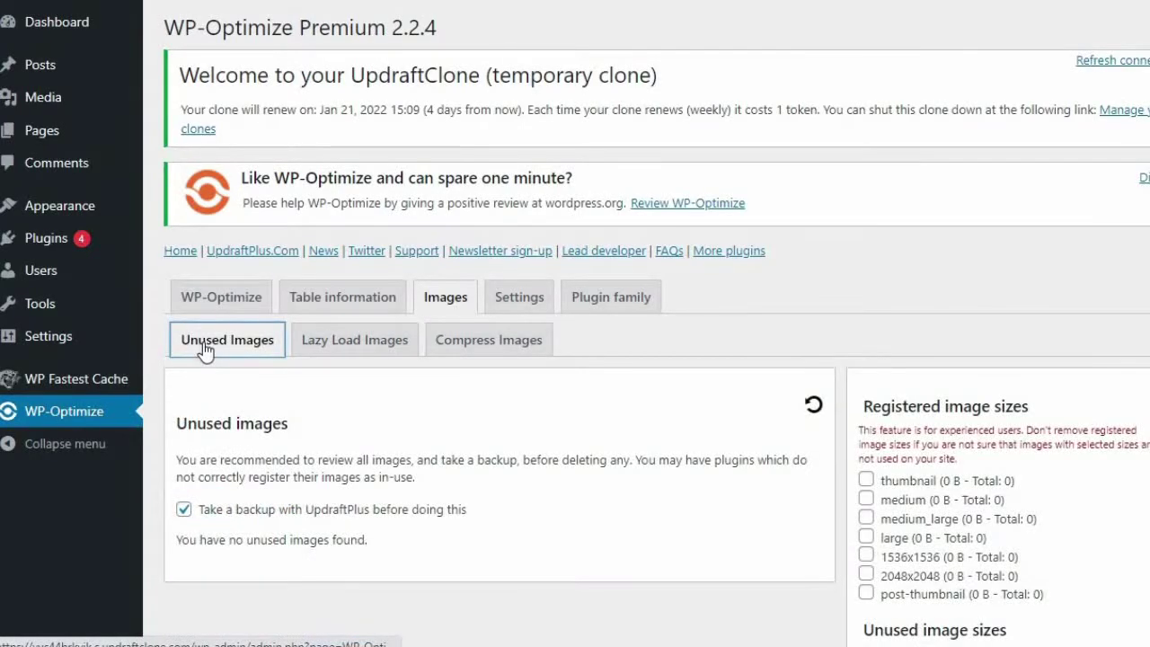
- Remove the post-thumbnail, 2048x2048 and large registered image sizes, confirming the alert
scroll(231, 366, down, 1)
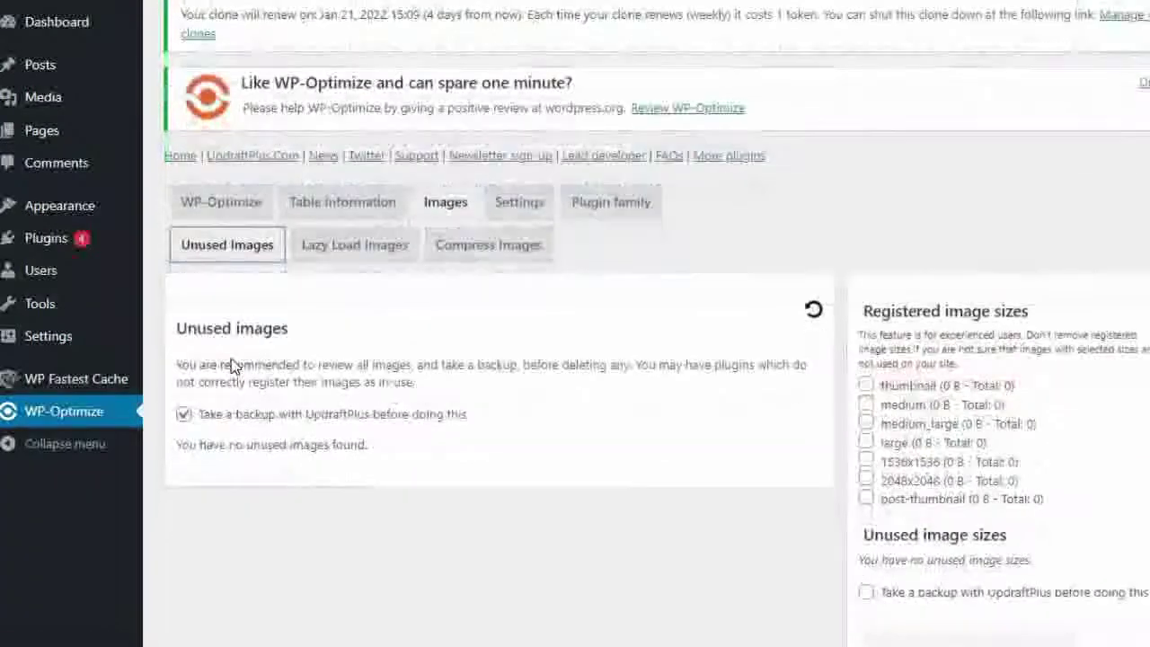
scroll(233, 365, down, 1)
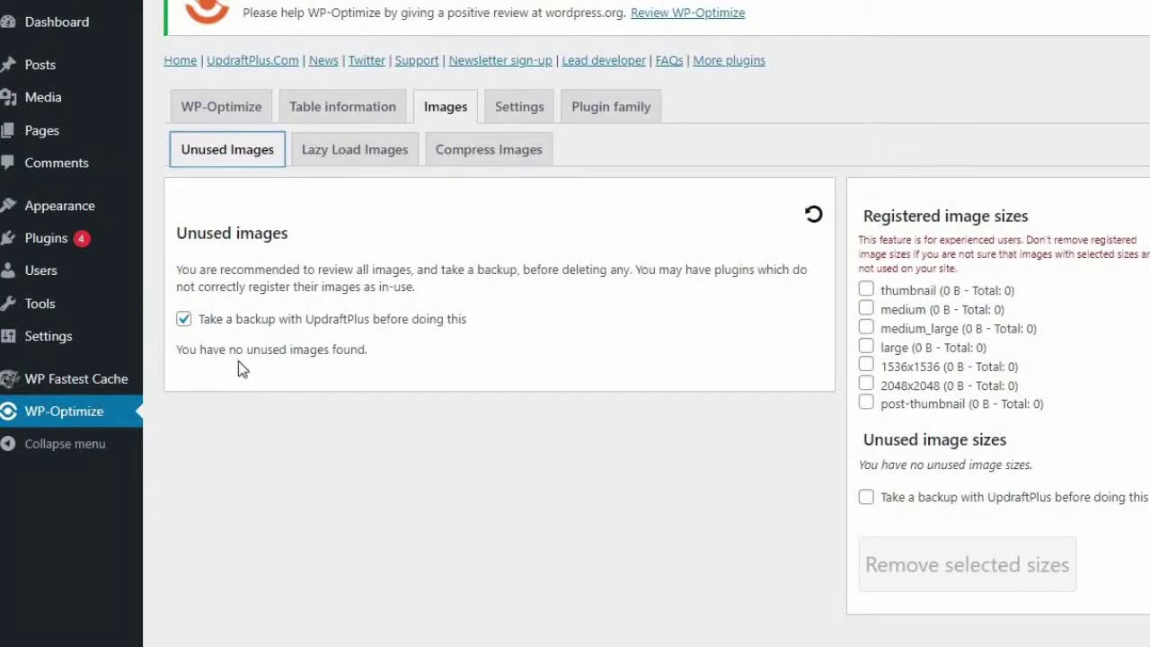
scroll(830, 383, down, 1)
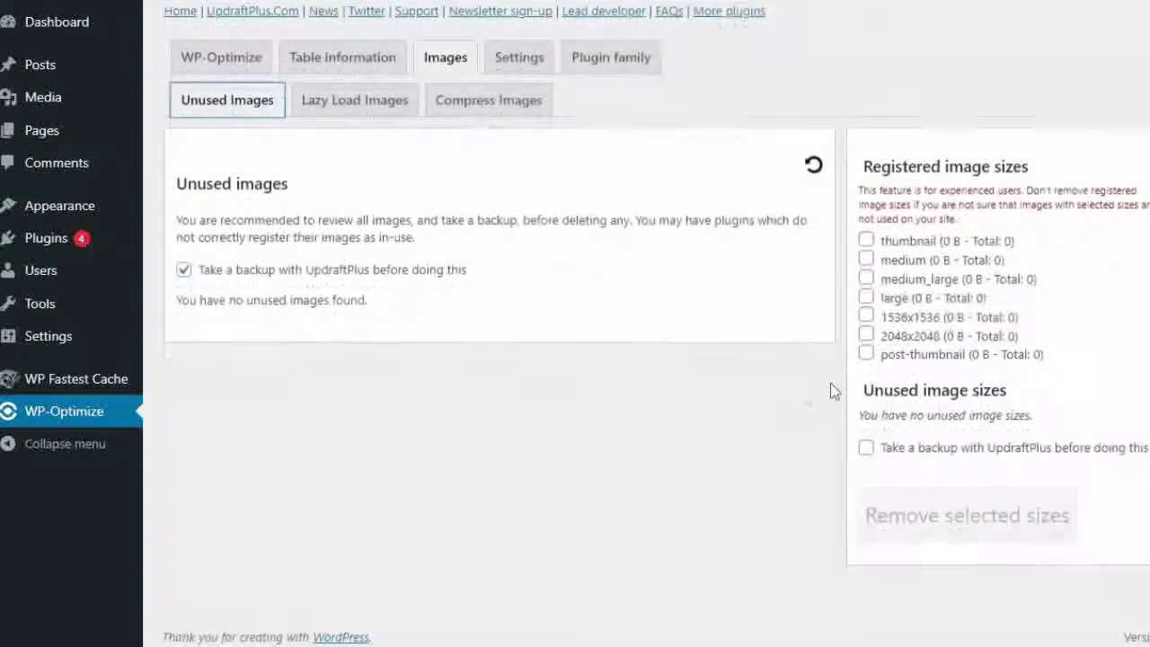
click(867, 353)
click(866, 336)
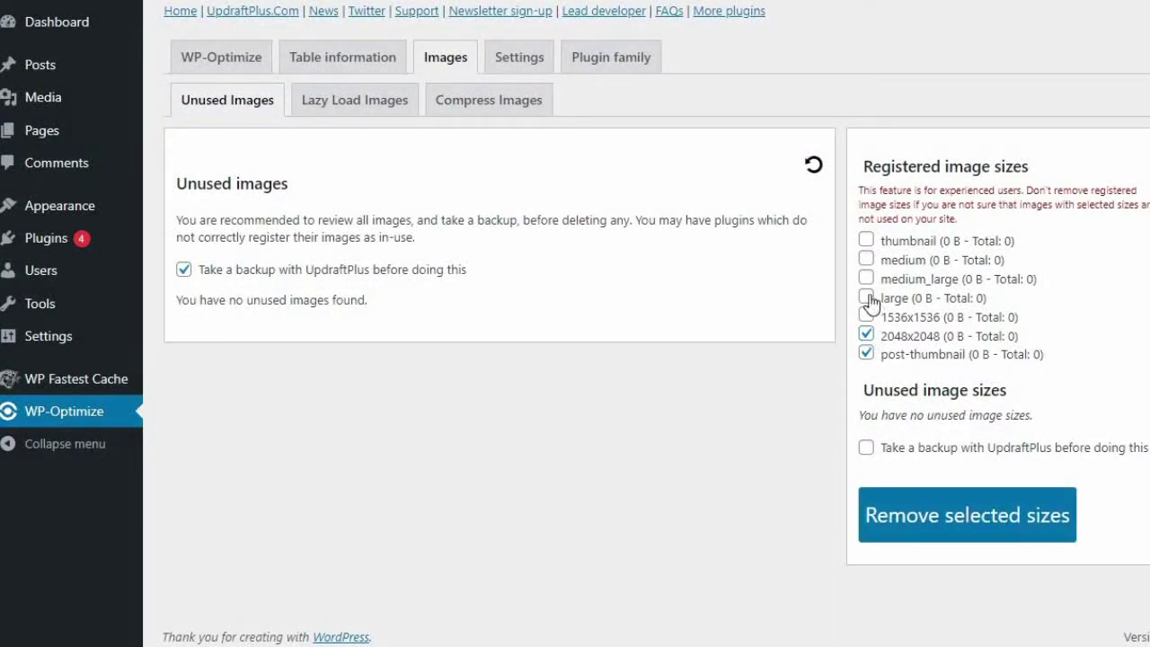
click(868, 297)
click(954, 530)
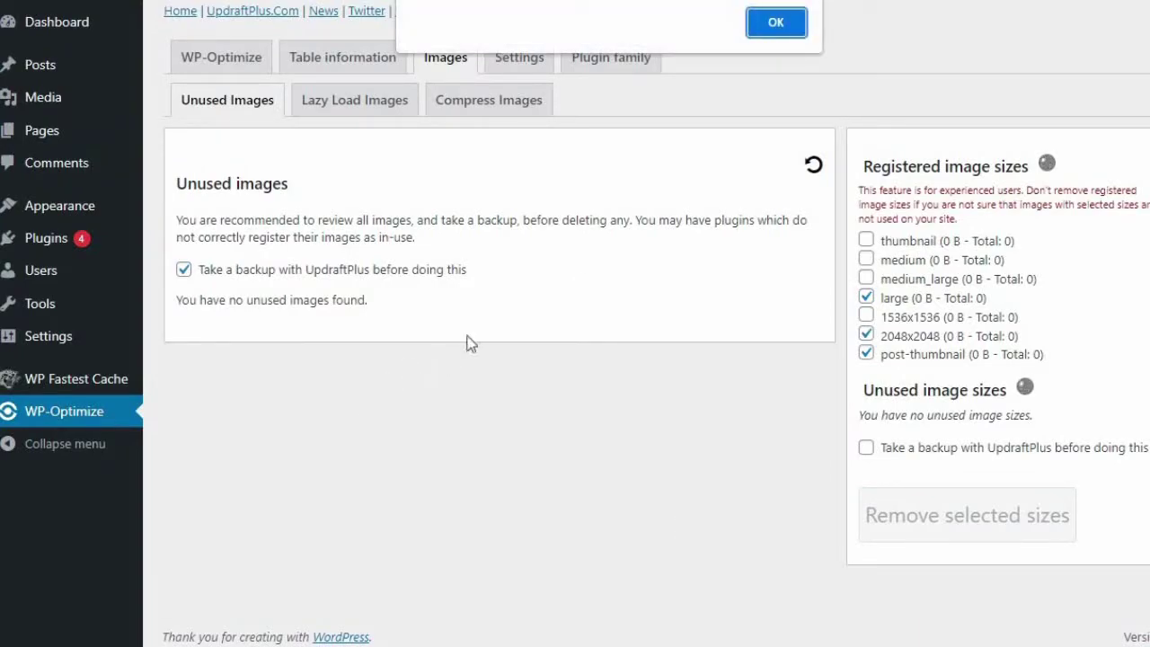
click(781, 24)
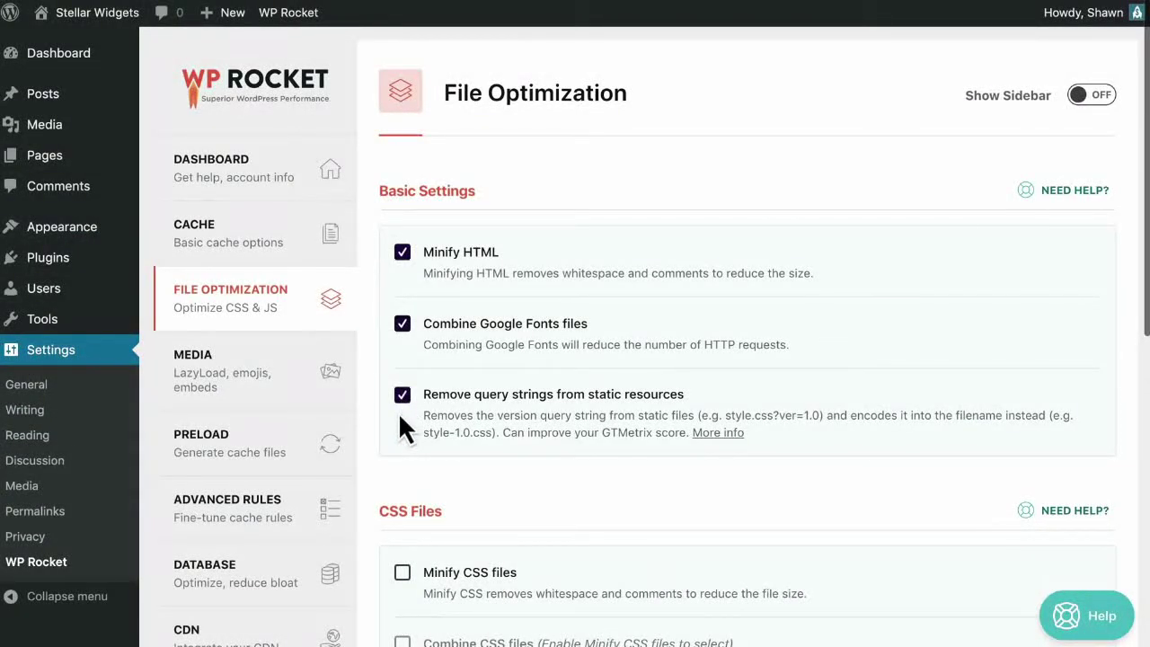
- Enable Minify CSS files and Combine CSS files in WP Rocket, confirming each warning
scroll(400, 418, down, 5)
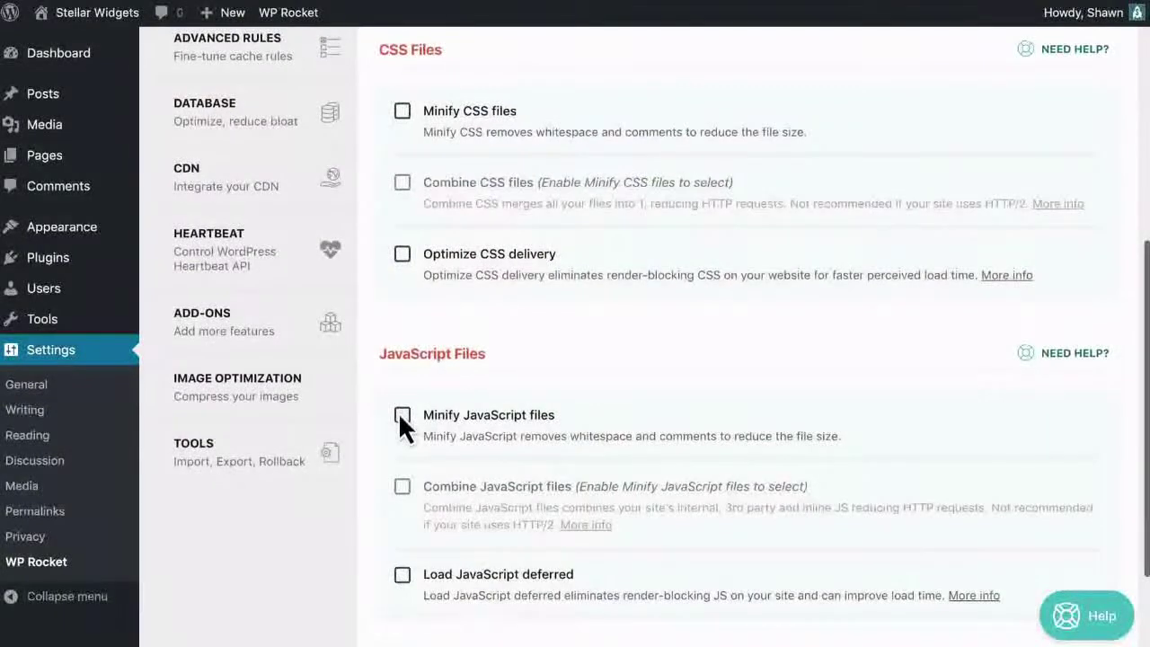
click(403, 110)
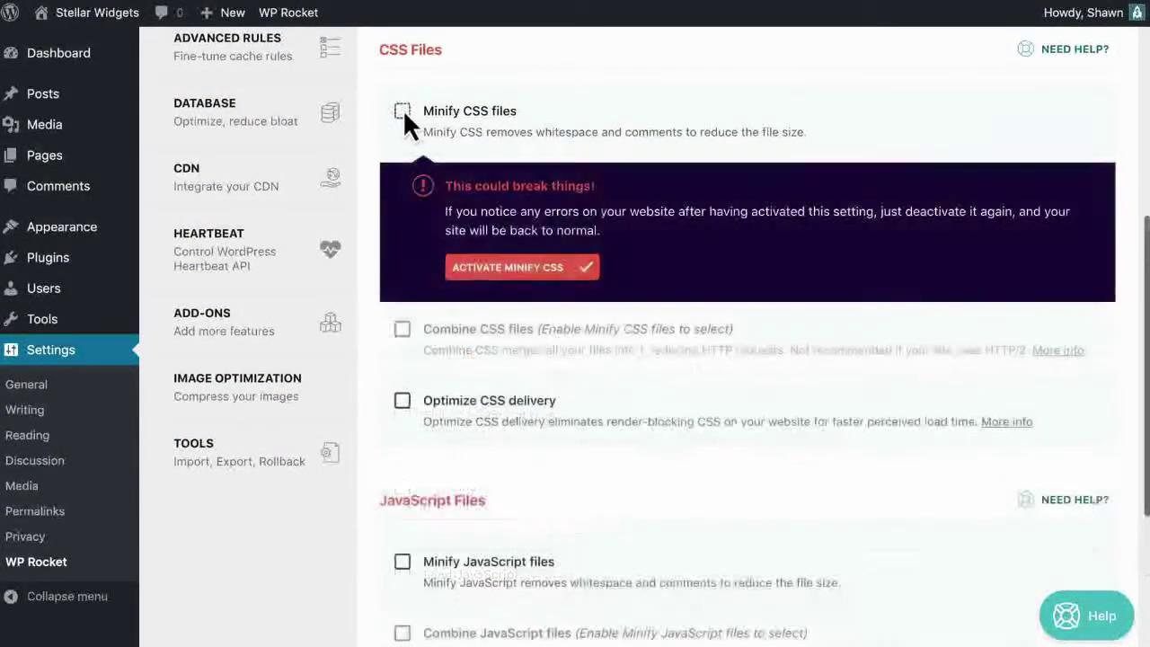
click(501, 268)
click(403, 184)
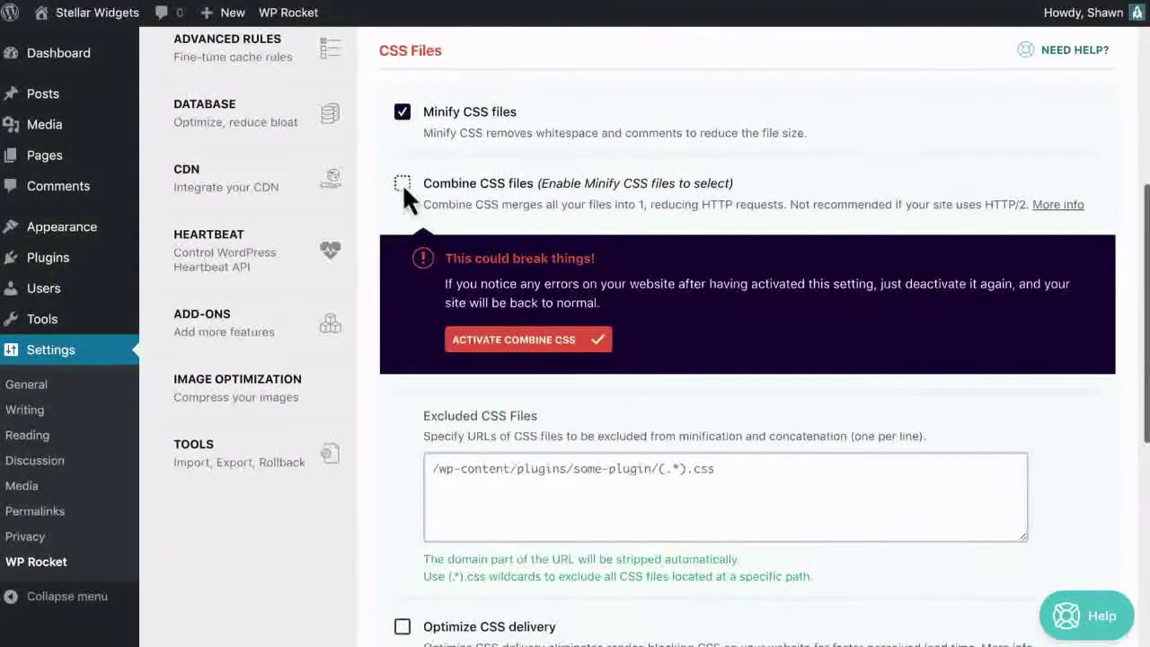
click(504, 345)
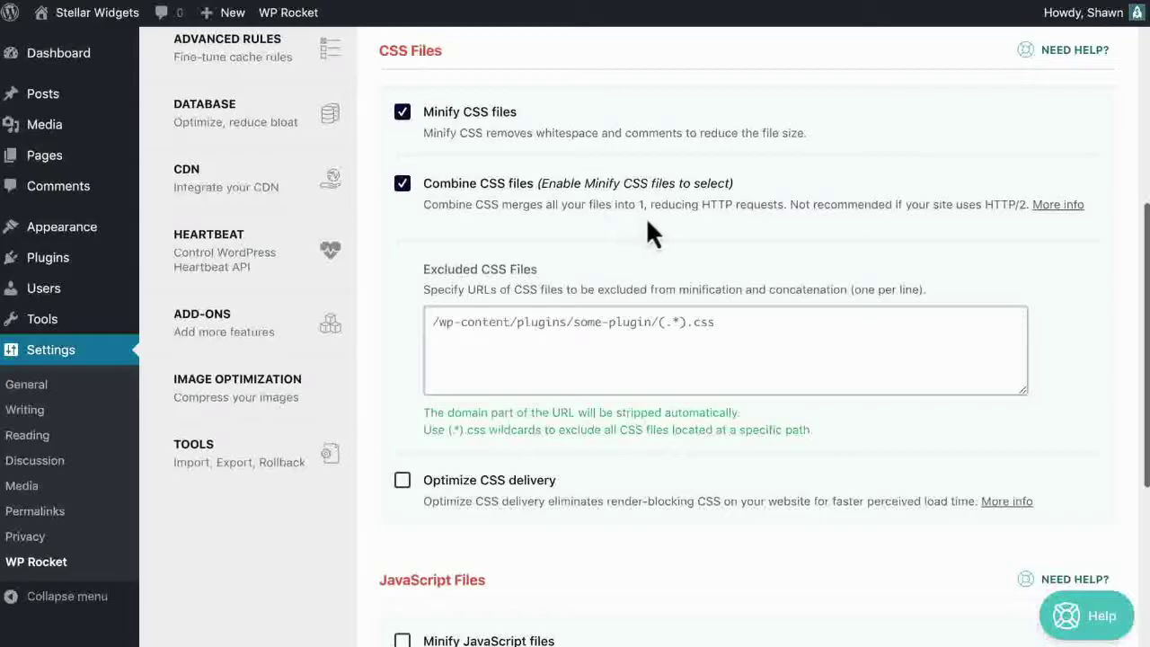
- Enable Minify JavaScript files, then view WP-Optimize Premium's purchase page
scroll(648, 216, down, 5)
click(402, 281)
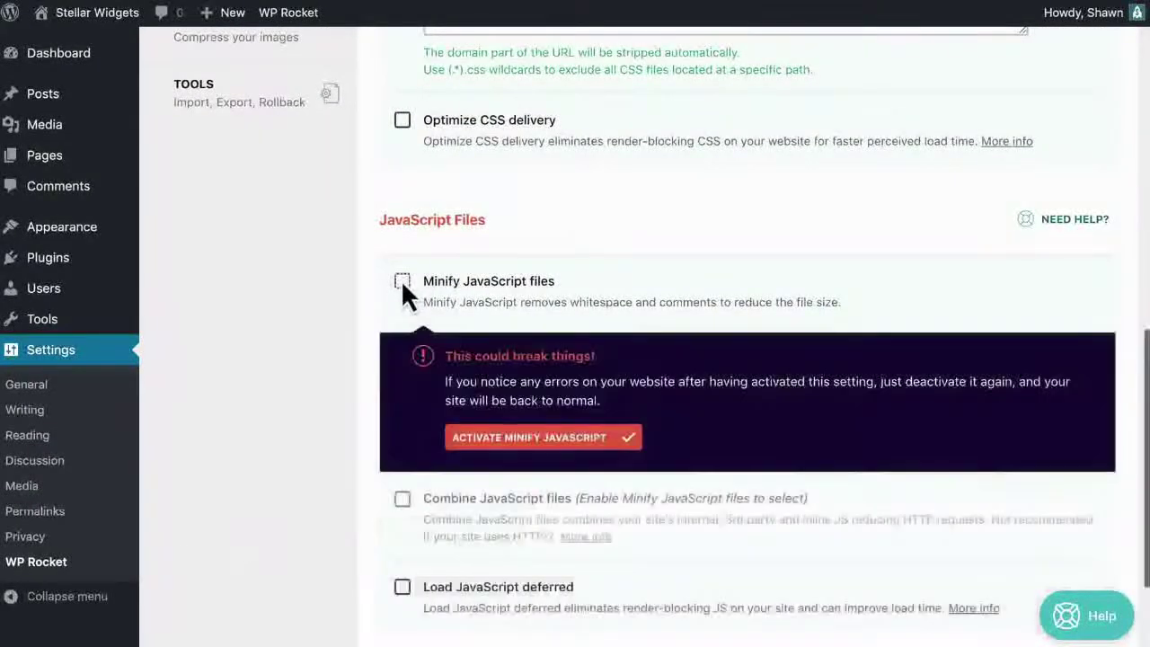
click(495, 438)
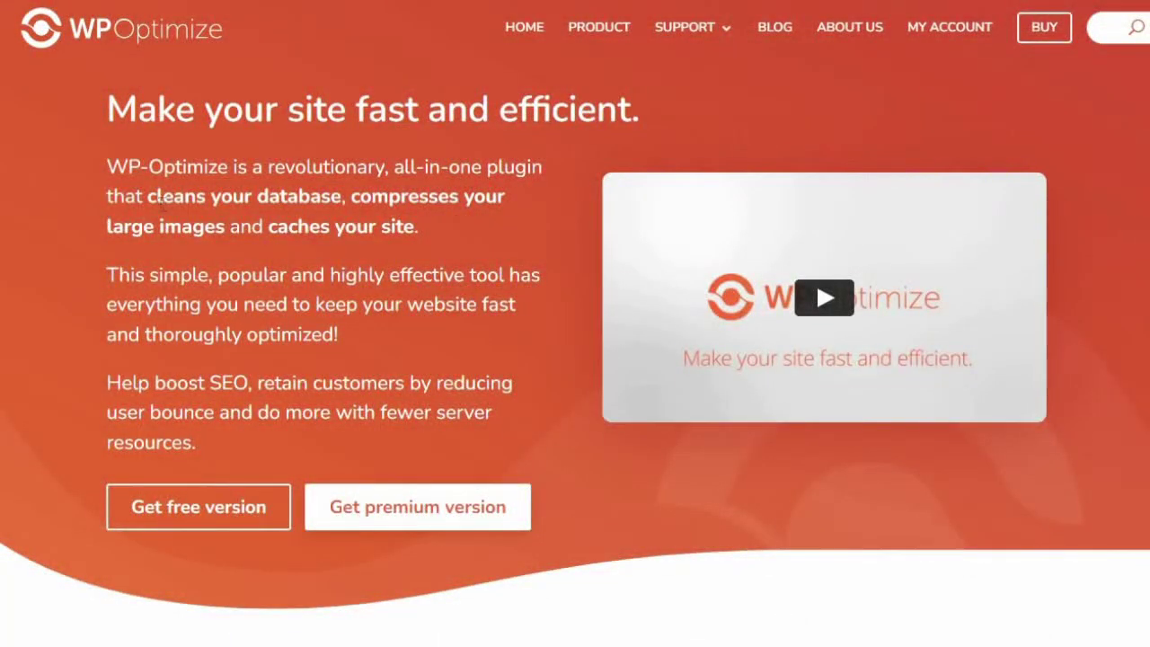
click(419, 514)
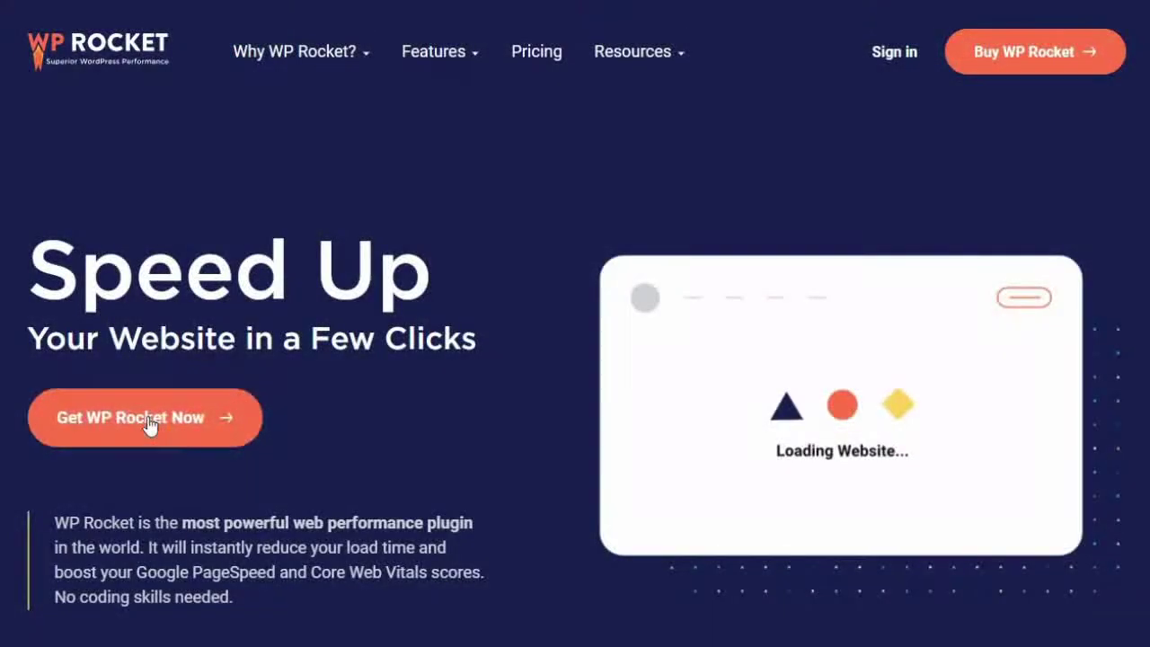
- Open the WP Rocket pricing page and scroll to the Single, Plus and Infinite licences
click(150, 426)
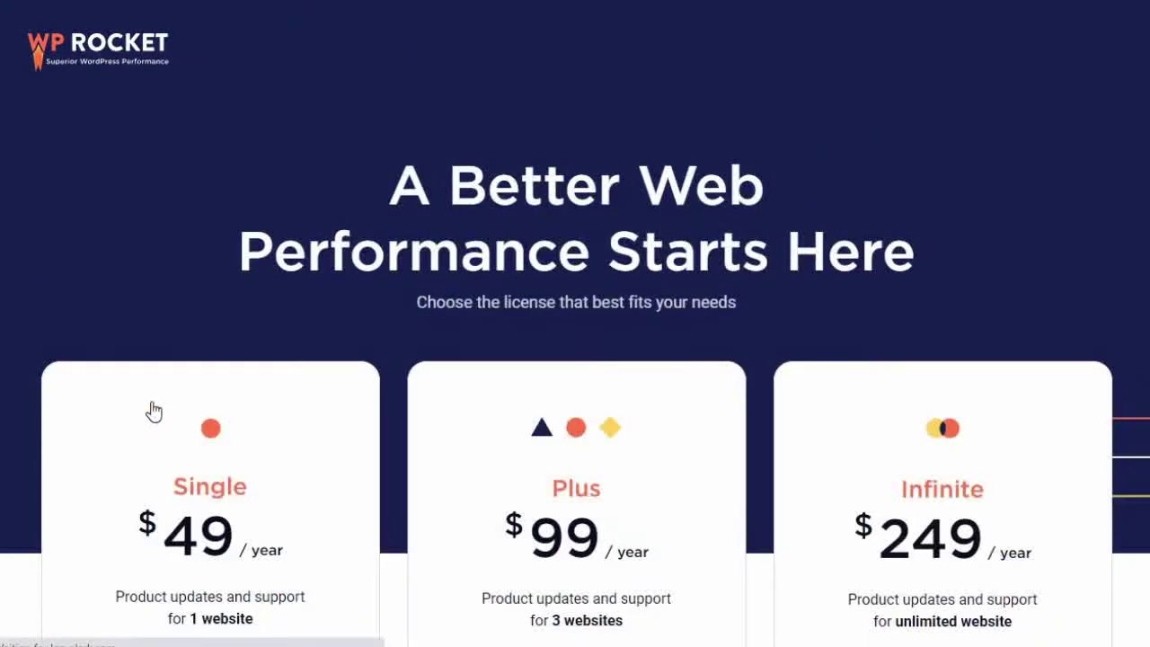
scroll(12, 319, down, 2)
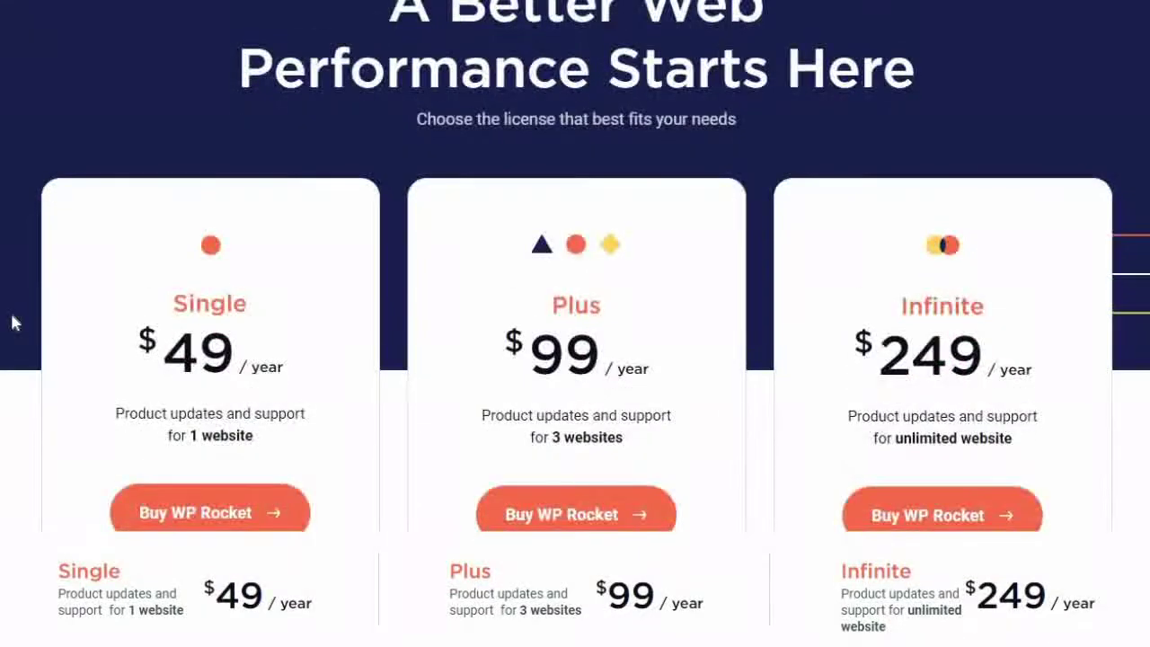